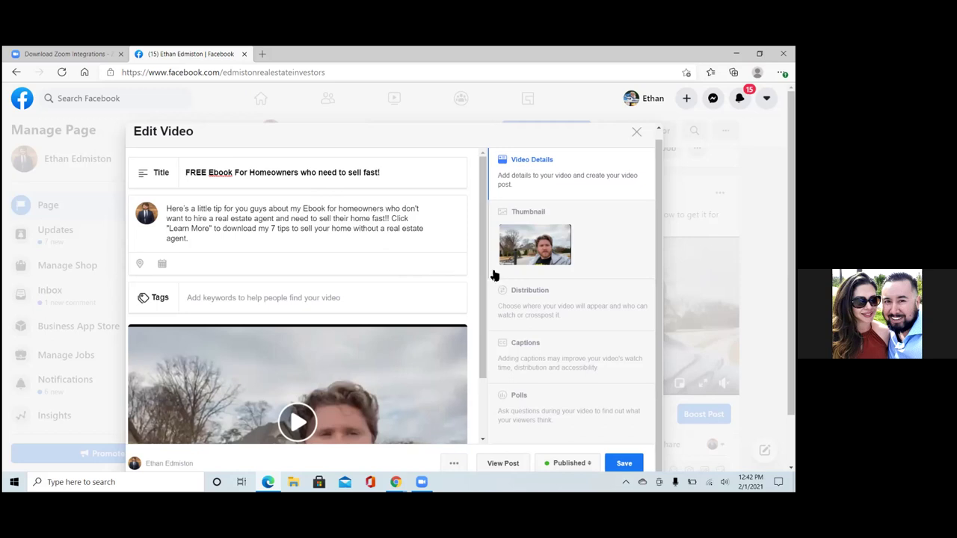
Choose the second auto-generated image, with the ebook held up, as the video's thumbnail and save the video edits
{"action": "left_click_drag", "start_coordinate": [482, 274], "coordinate": [470, 259]}
{"action": "left_click", "coordinate": [529, 252]}
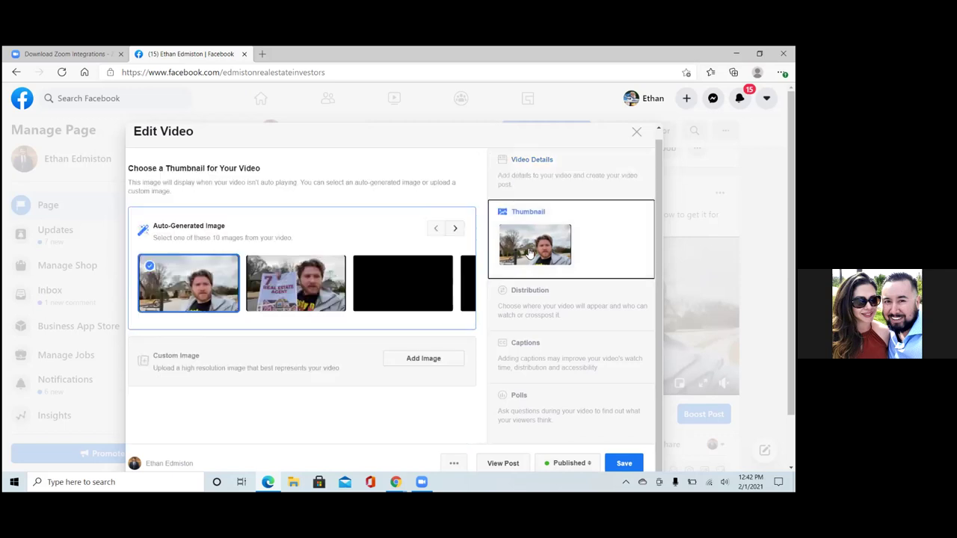
{"action": "left_click", "coordinate": [317, 293]}
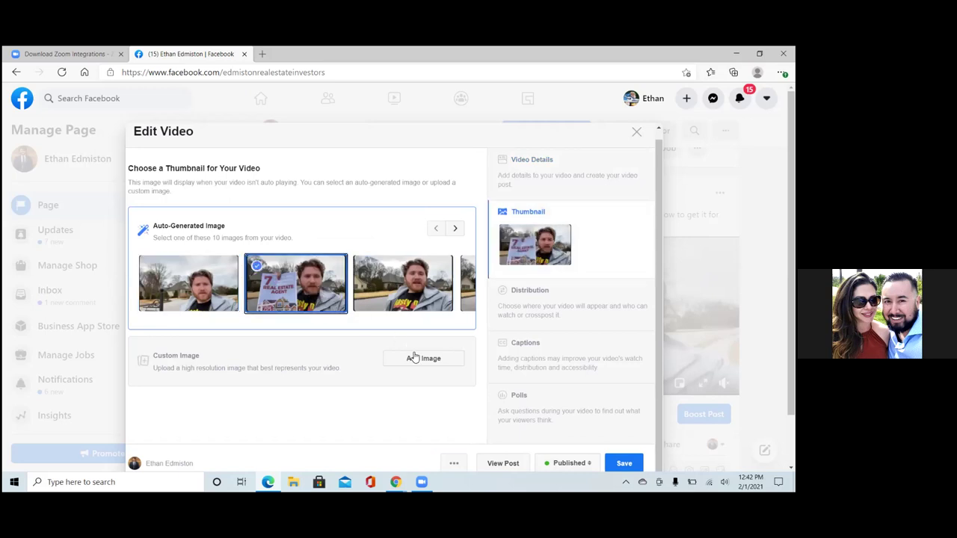
{"action": "left_click", "coordinate": [625, 464]}
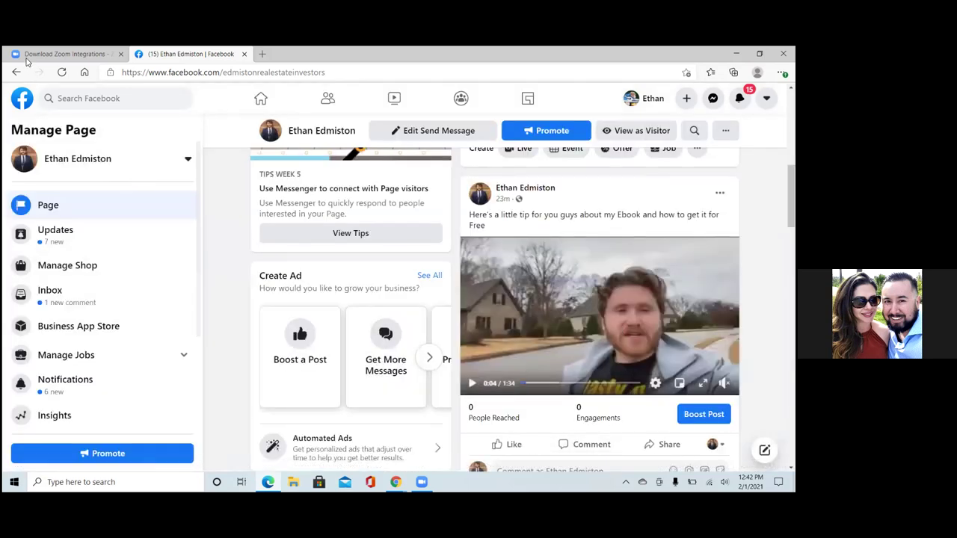
Reload the business page and check the description and video of the edited ebook post
{"action": "left_click", "coordinate": [61, 73]}
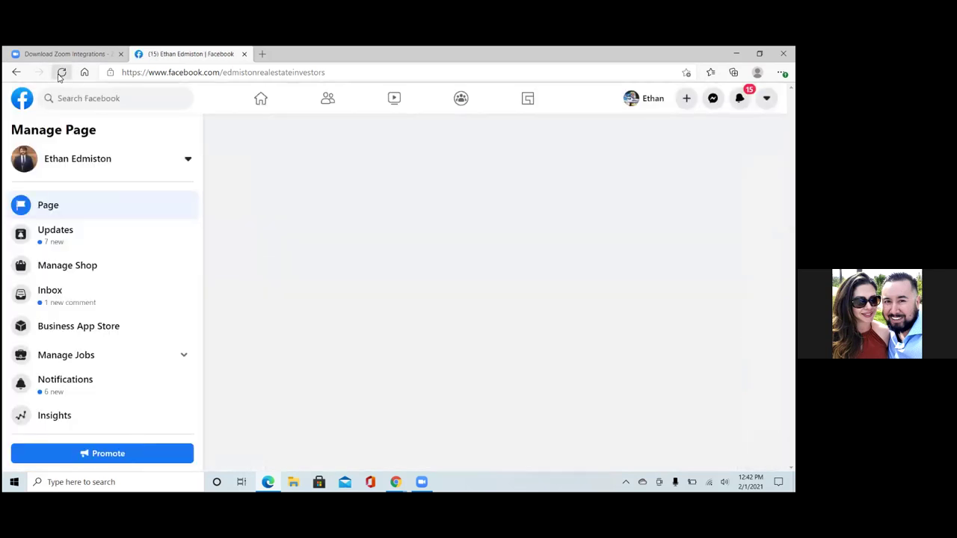
{"action": "key", "text": "Down"}
{"action": "key", "text": "Down"}
{"action": "key", "text": "Down"}
{"action": "key", "text": "Down"}
{"action": "key", "text": "Down"}
{"action": "key", "text": "Down"}
{"action": "key", "text": "Down"}
{"action": "key", "text": "Down"}
{"action": "key", "text": "Down"}
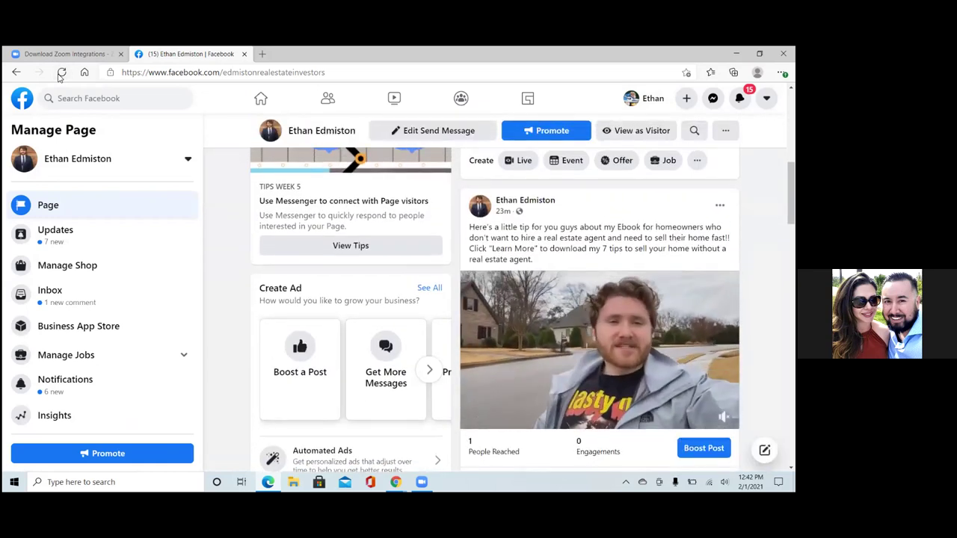
{"action": "key", "text": "Up"}
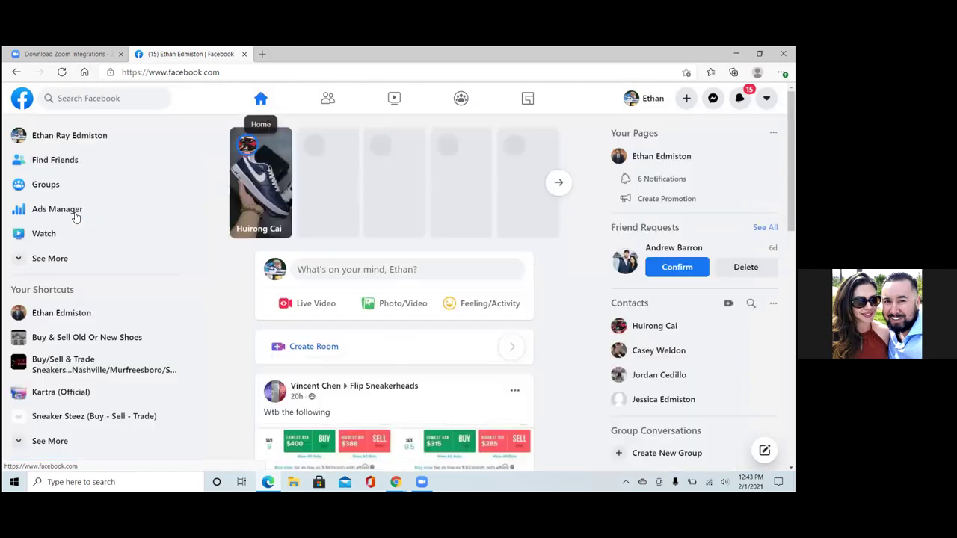
Open Ads Manager and switch to the Edmiston Real Estate Investors ad account
{"action": "left_click", "coordinate": [74, 217]}
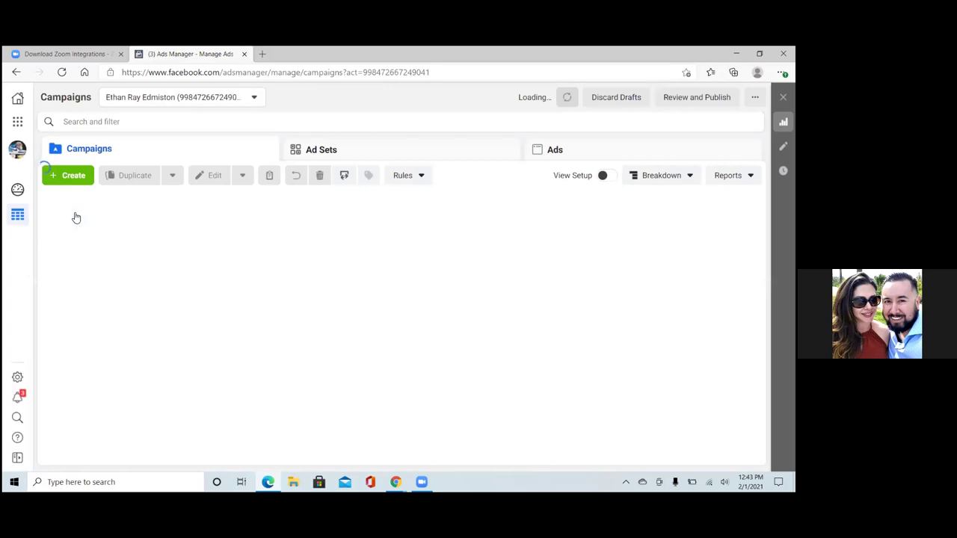
{"action": "left_click", "coordinate": [195, 102]}
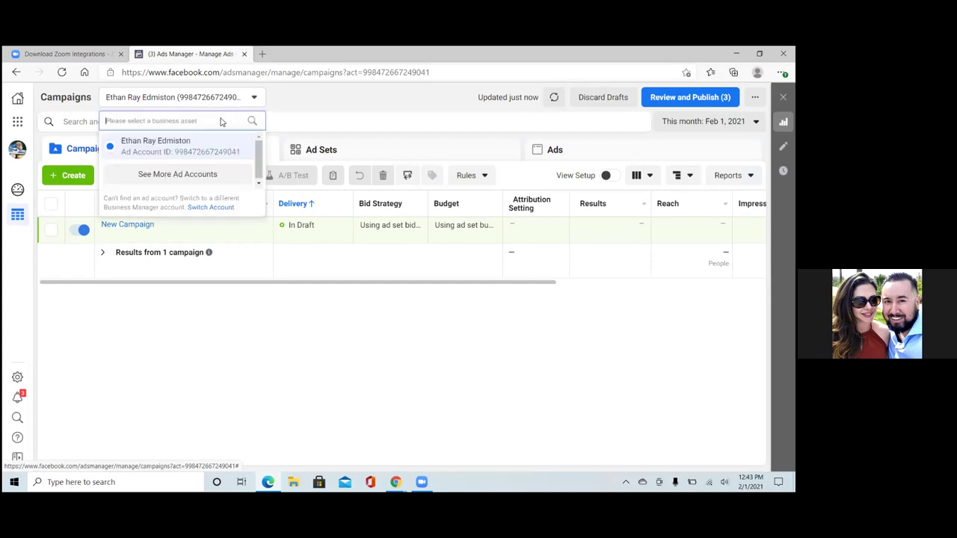
{"action": "left_click", "coordinate": [220, 179]}
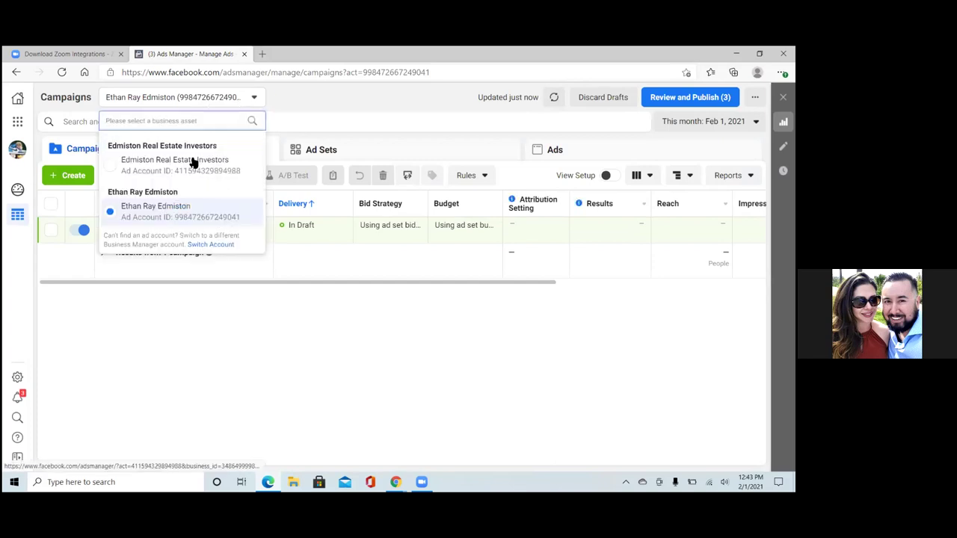
{"action": "left_click", "coordinate": [192, 160]}
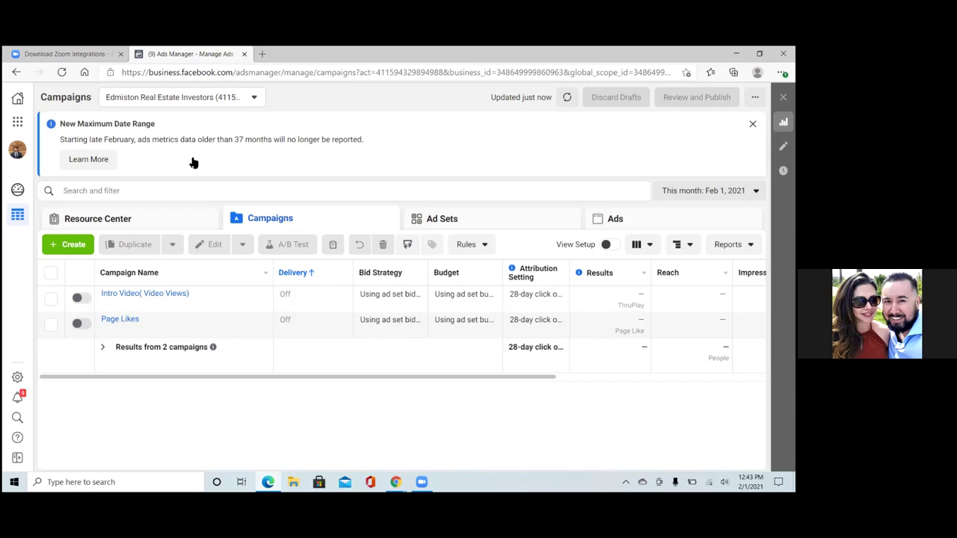
Create a new campaign with the Conversions objective
{"action": "left_click", "coordinate": [81, 245]}
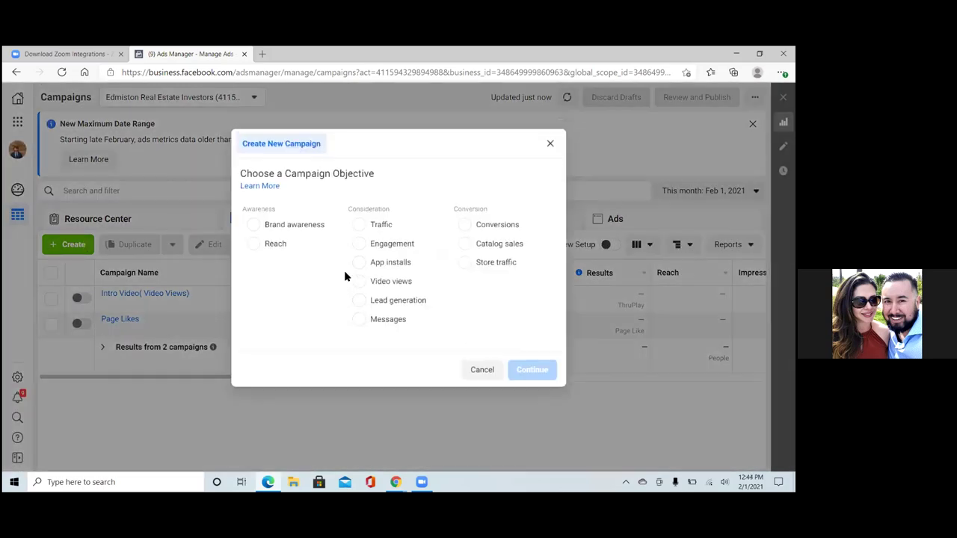
{"action": "left_click", "coordinate": [463, 224]}
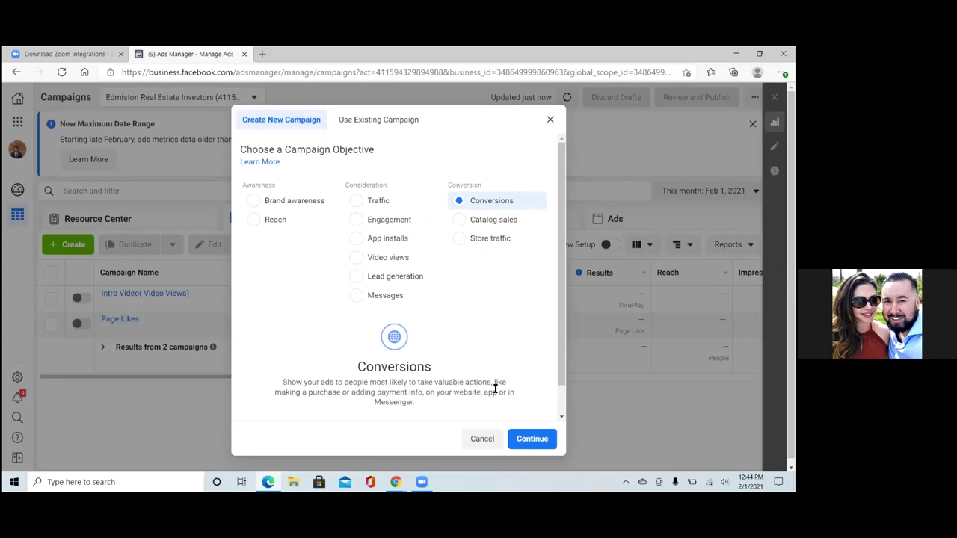
{"action": "left_click", "coordinate": [535, 442]}
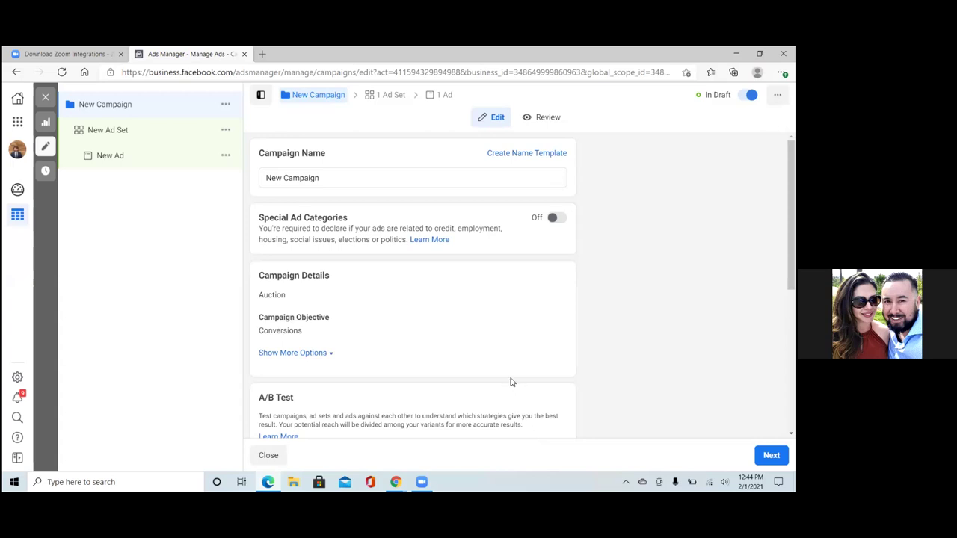
Turn on Special Ad Categories for the campaign and declare Housing as the category
{"action": "left_click", "coordinate": [554, 219]}
{"action": "left_click", "coordinate": [473, 267]}
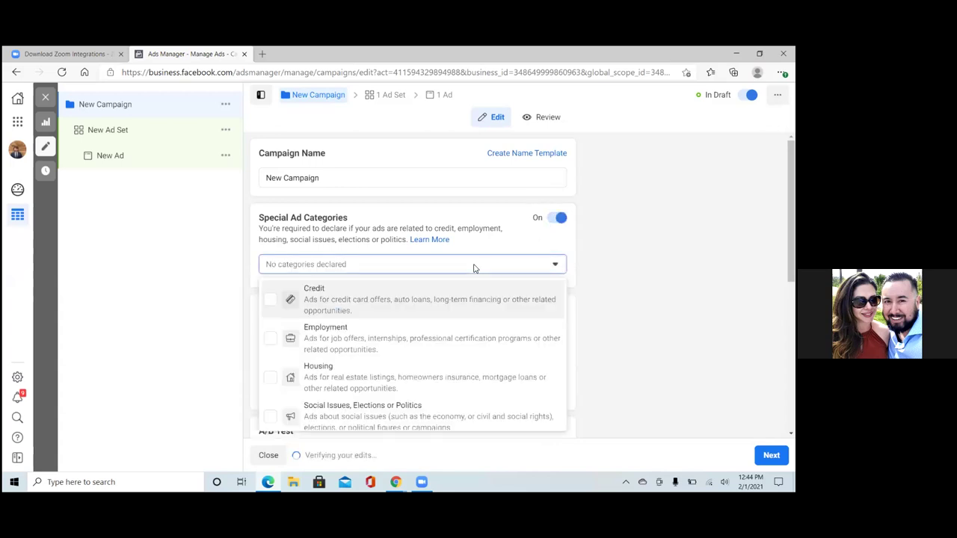
{"action": "left_click", "coordinate": [270, 379]}
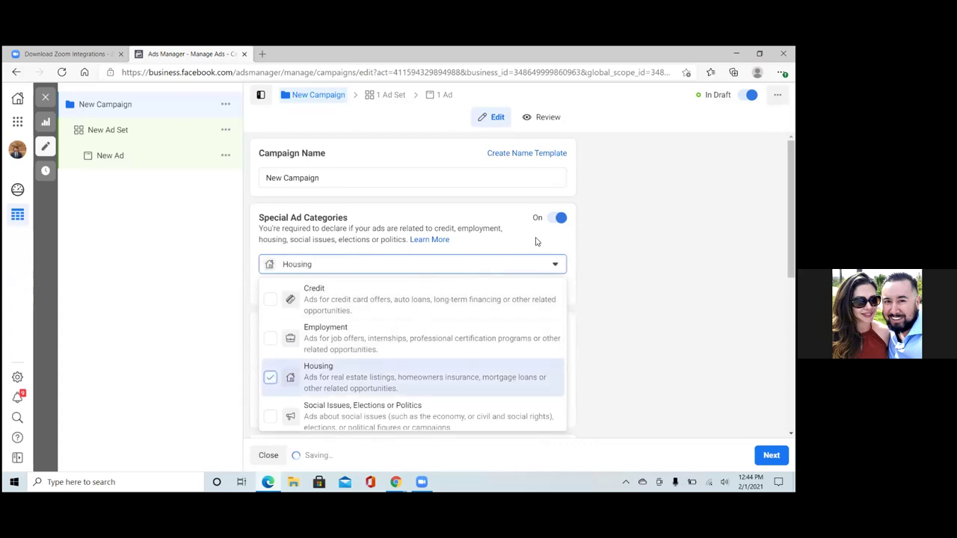
{"action": "left_click", "coordinate": [535, 241]}
{"action": "left_click", "coordinate": [449, 264]}
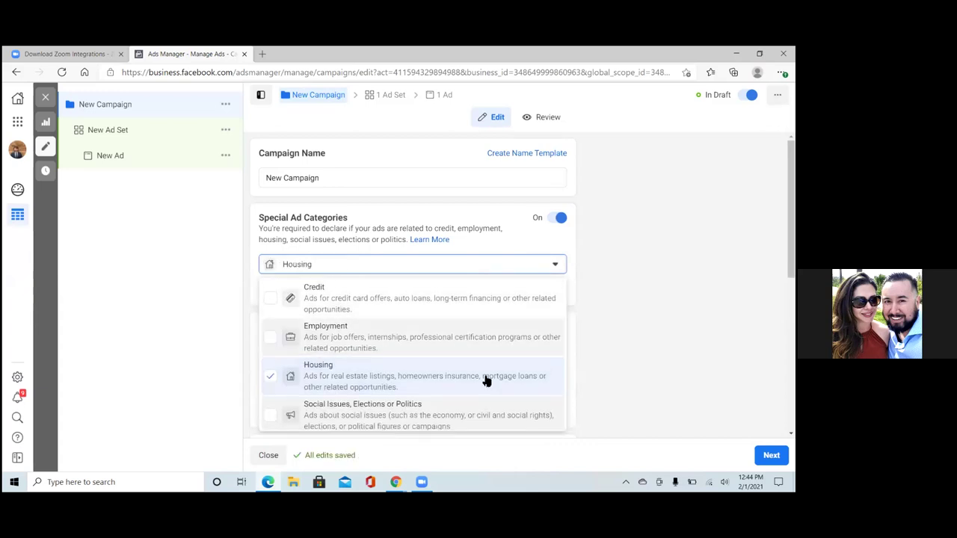
{"action": "left_click", "coordinate": [594, 344]}
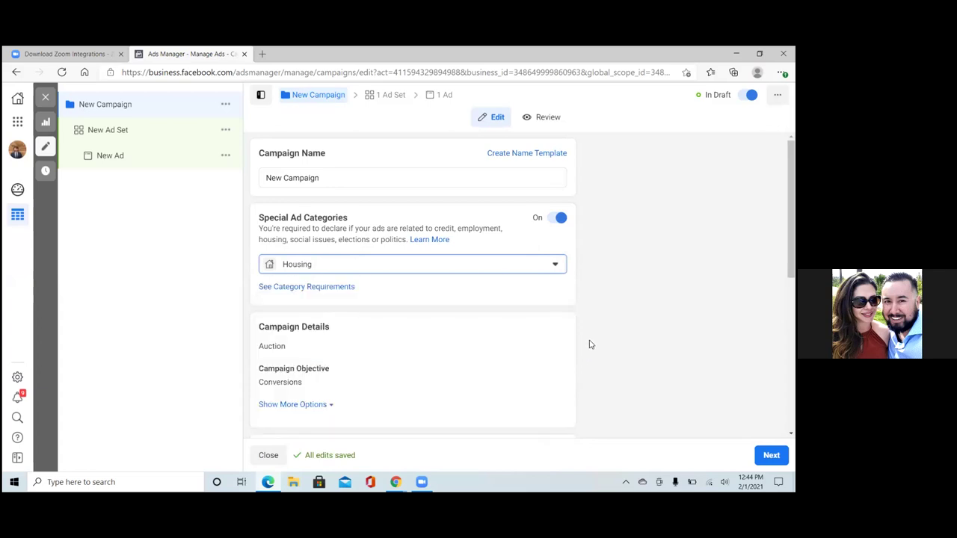
{"action": "left_click", "coordinate": [581, 343]}
Turn on Campaign Budget Optimization for the new campaign
{"action": "scroll", "coordinate": [411, 284], "scroll_direction": "down", "scroll_amount": 2}
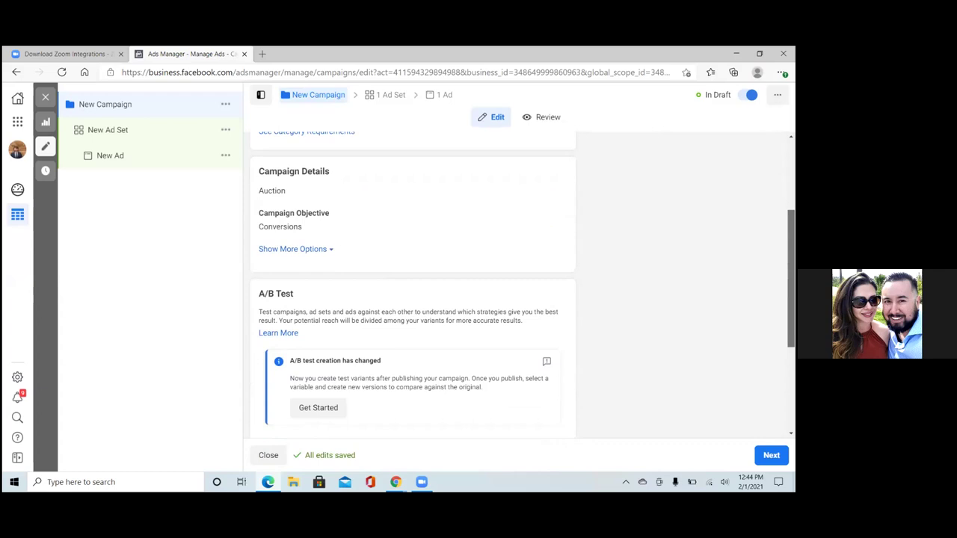
{"action": "scroll", "coordinate": [411, 284], "scroll_direction": "down", "scroll_amount": 3}
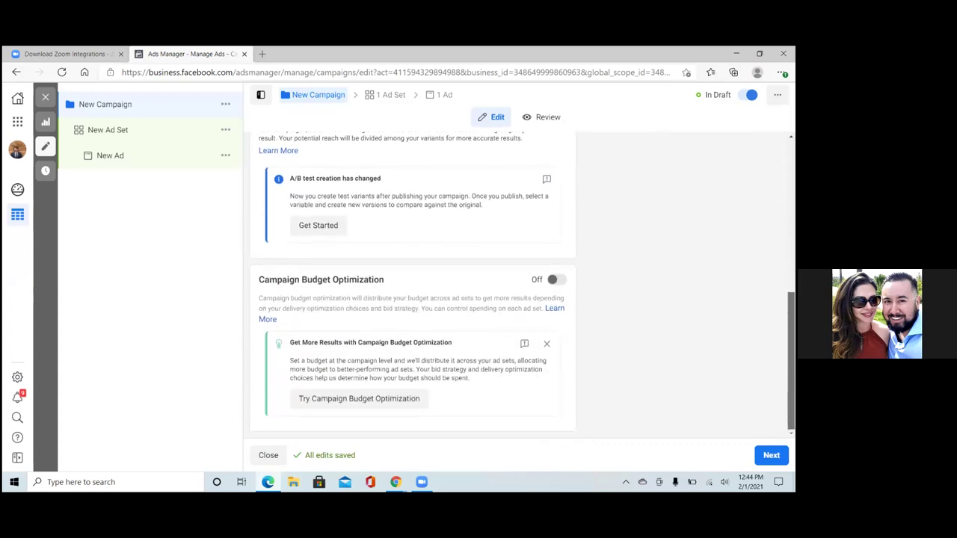
{"action": "left_click", "coordinate": [553, 281]}
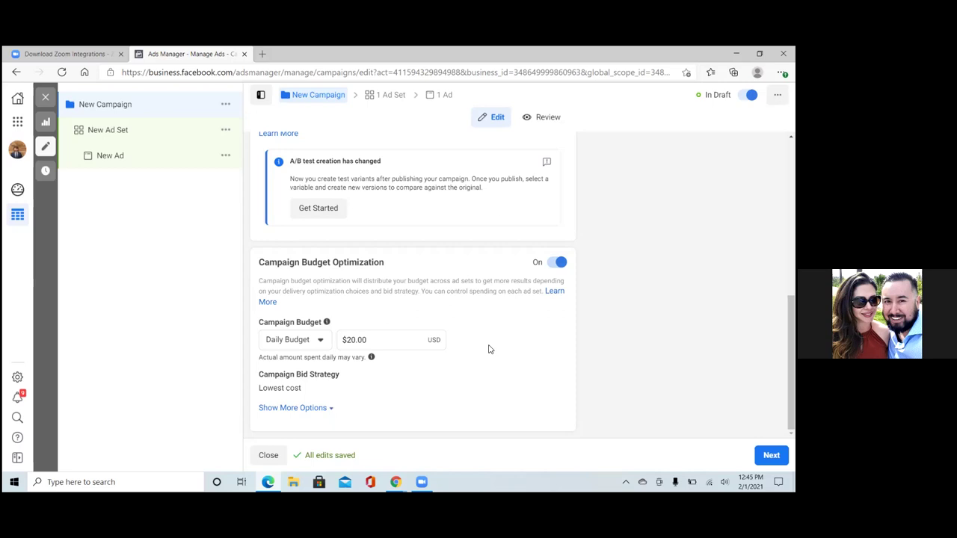
{"action": "scroll", "coordinate": [489, 349], "scroll_direction": "up", "scroll_amount": 5}
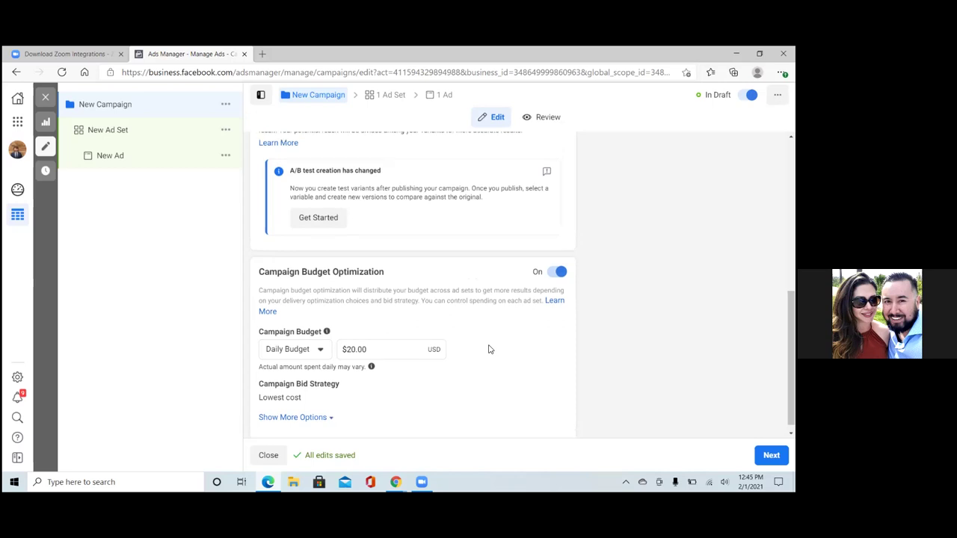
{"action": "scroll", "coordinate": [489, 349], "scroll_direction": "down", "scroll_amount": 5}
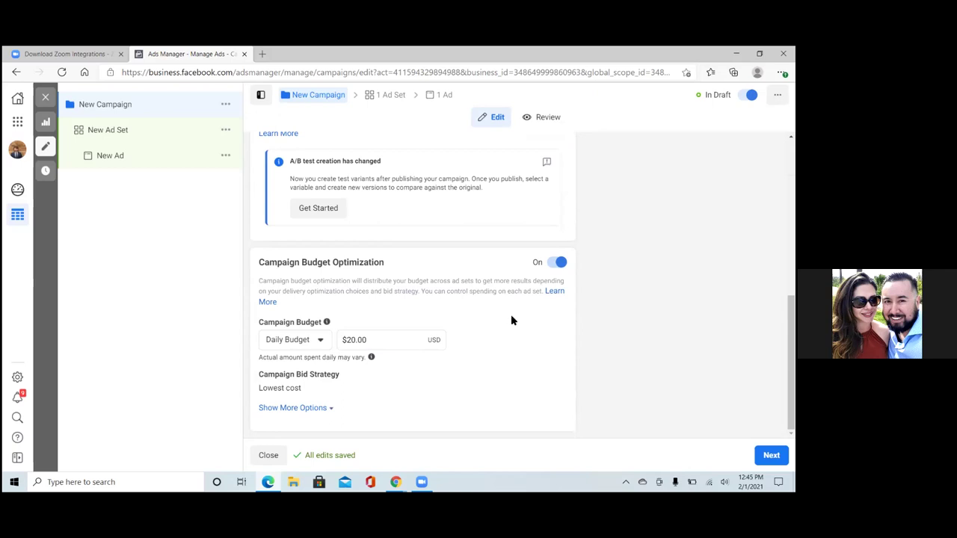
Change the campaign budget to a lifetime budget of $140 and continue to the ad set settings
{"action": "left_click", "coordinate": [320, 341]}
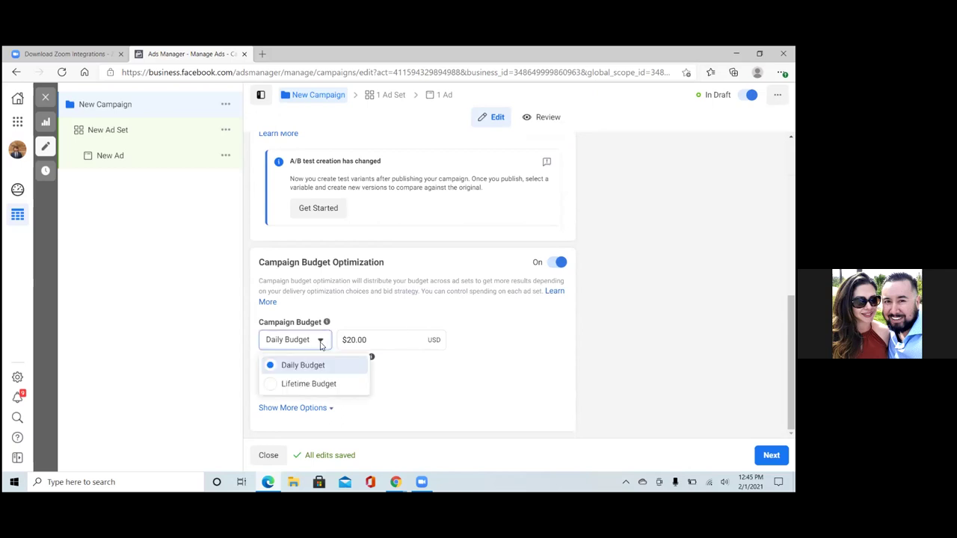
{"action": "left_click", "coordinate": [317, 383]}
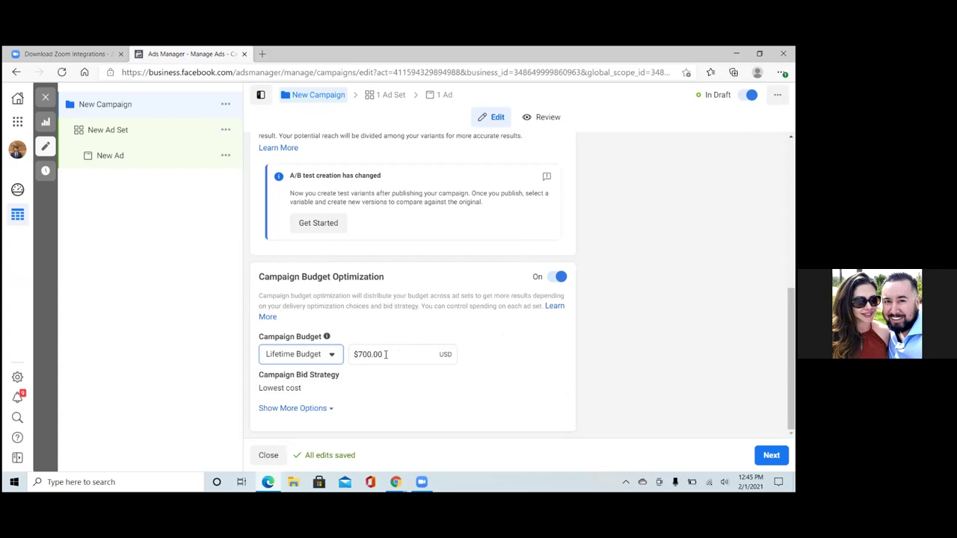
{"action": "left_click", "coordinate": [385, 354]}
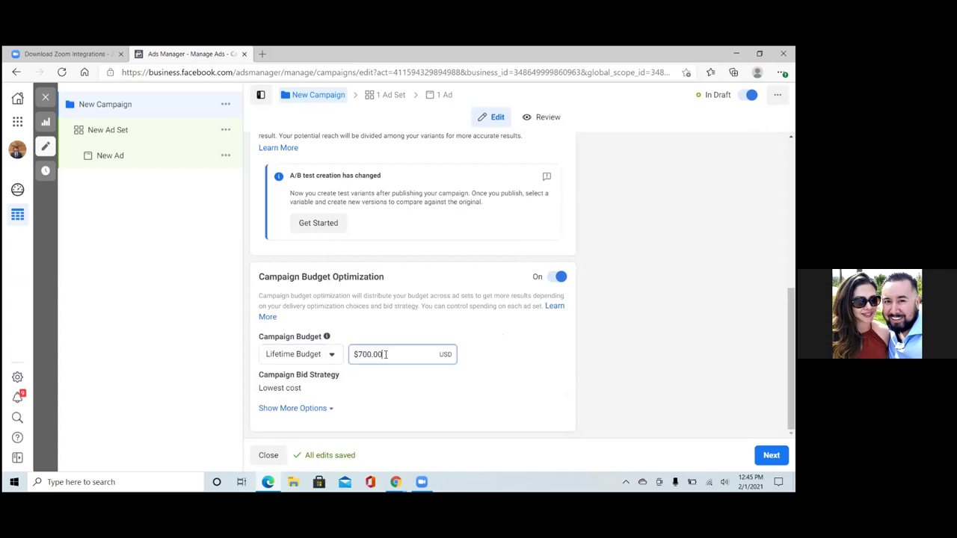
{"action": "key", "text": "BackSpace"}
{"action": "key", "text": "BackSpace"}
{"action": "key", "text": "BackSpace"}
{"action": "key", "text": "BackSpace"}
{"action": "key", "text": "BackSpace"}
{"action": "key", "text": "BackSpace"}
{"action": "type", "text": "140"}
{"action": "left_click", "coordinate": [521, 340]}
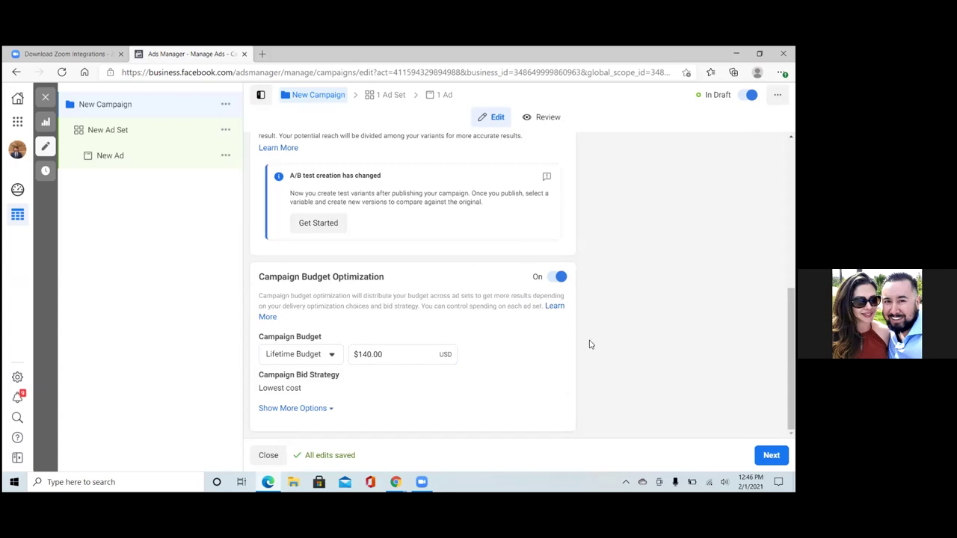
{"action": "left_click", "coordinate": [770, 454]}
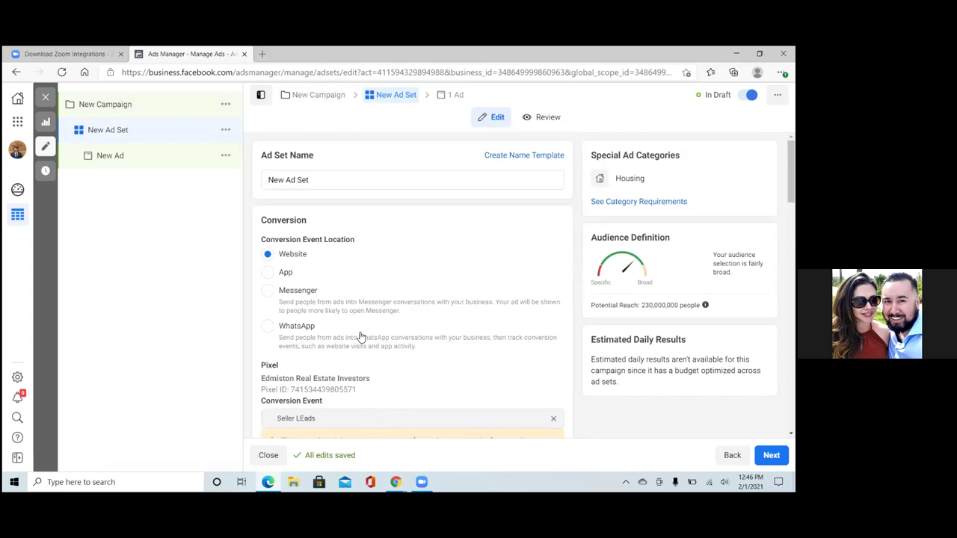
Rename the ad set as Home Depot
{"action": "left_click", "coordinate": [336, 178]}
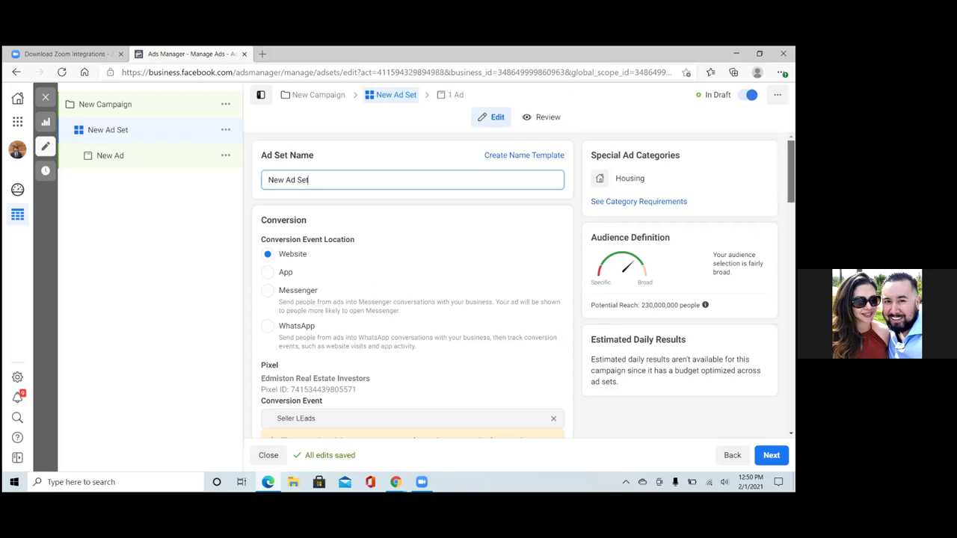
{"action": "scroll", "coordinate": [412, 284], "scroll_direction": "down", "scroll_amount": 7}
{"action": "scroll", "coordinate": [412, 284], "scroll_direction": "down", "scroll_amount": 5}
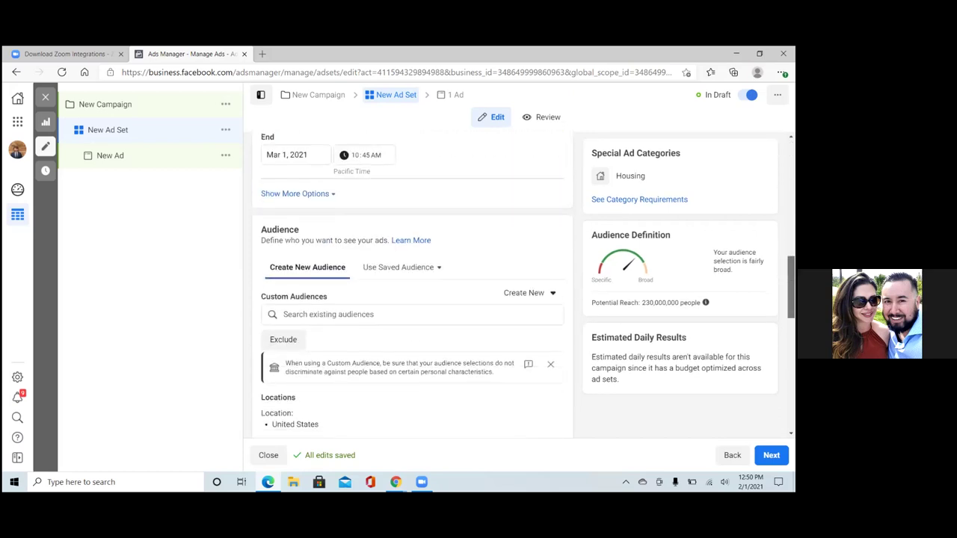
{"action": "scroll", "coordinate": [411, 284], "scroll_direction": "up", "scroll_amount": 3}
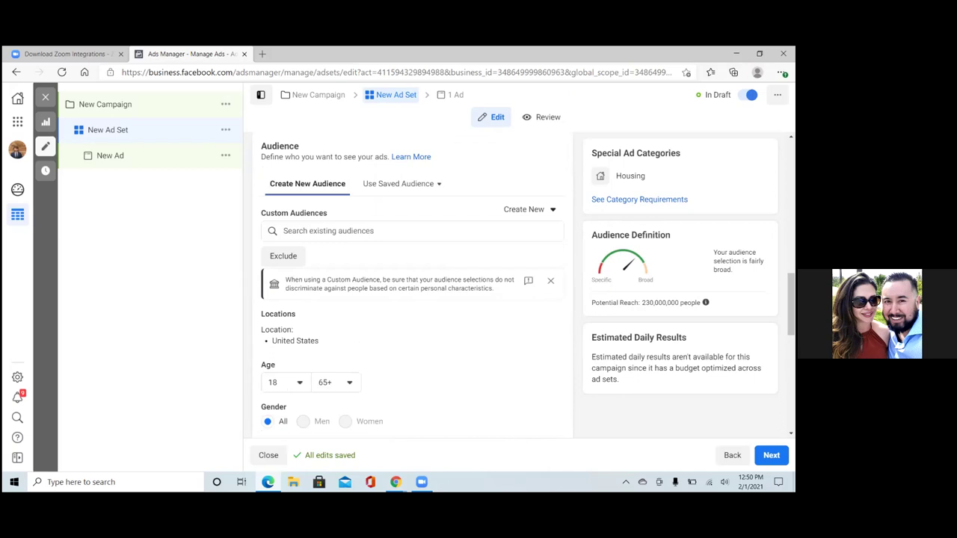
{"action": "scroll", "coordinate": [412, 284], "scroll_direction": "up", "scroll_amount": 2}
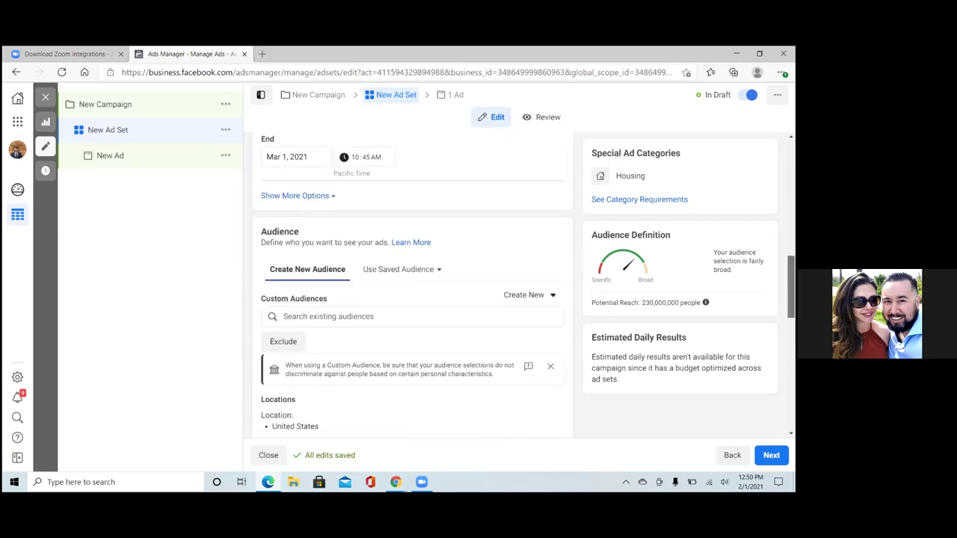
{"action": "scroll", "coordinate": [411, 284], "scroll_direction": "up", "scroll_amount": 10}
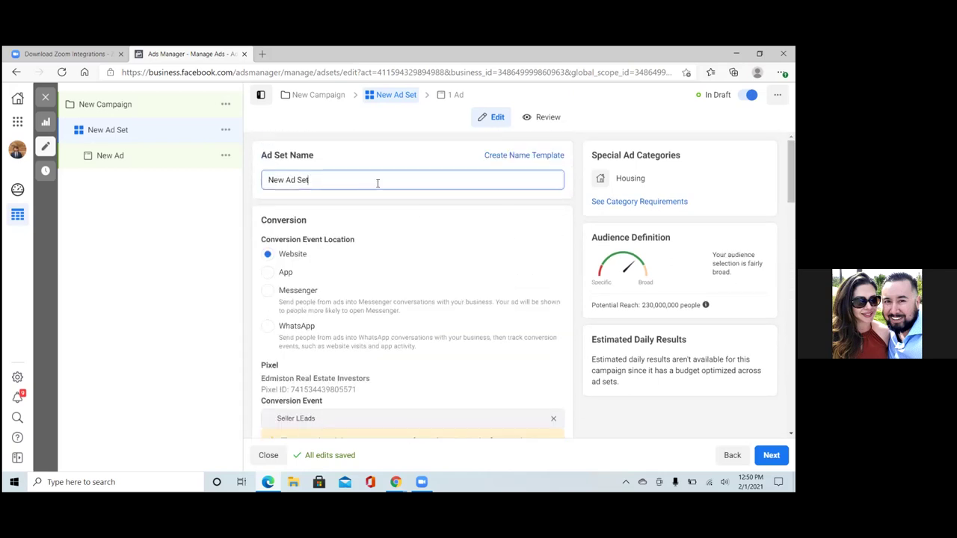
{"action": "key", "text": "BackSpace"}
{"action": "key", "text": "BackSpace"}
{"action": "key", "text": "BackSpace"}
{"action": "key", "text": "BackSpace"}
{"action": "key", "text": "BackSpace"}
{"action": "key", "text": "BackSpace"}
{"action": "key", "text": "BackSpace"}
{"action": "key", "text": "BackSpace"}
{"action": "key", "text": "BackSpace"}
{"action": "key", "text": "BackSpace"}
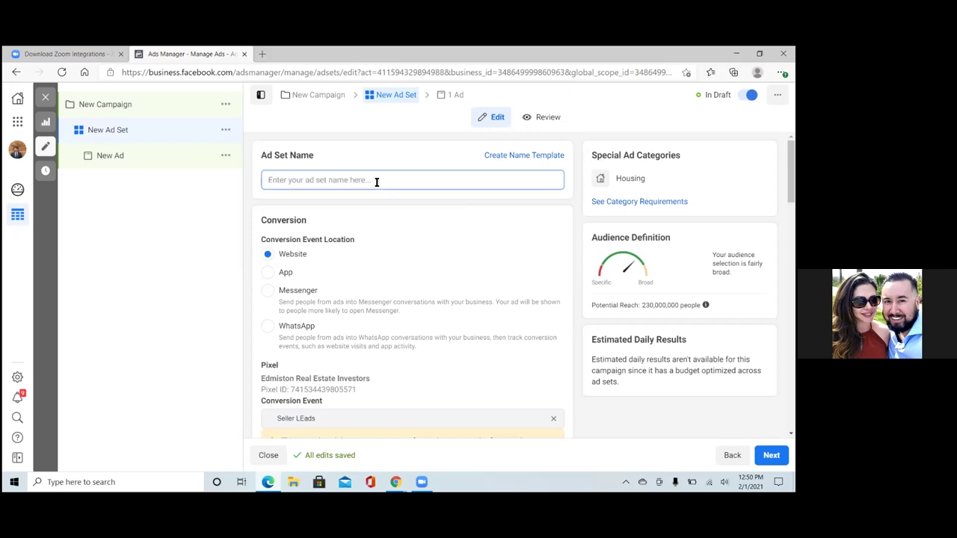
{"action": "type", "text": "Home "}
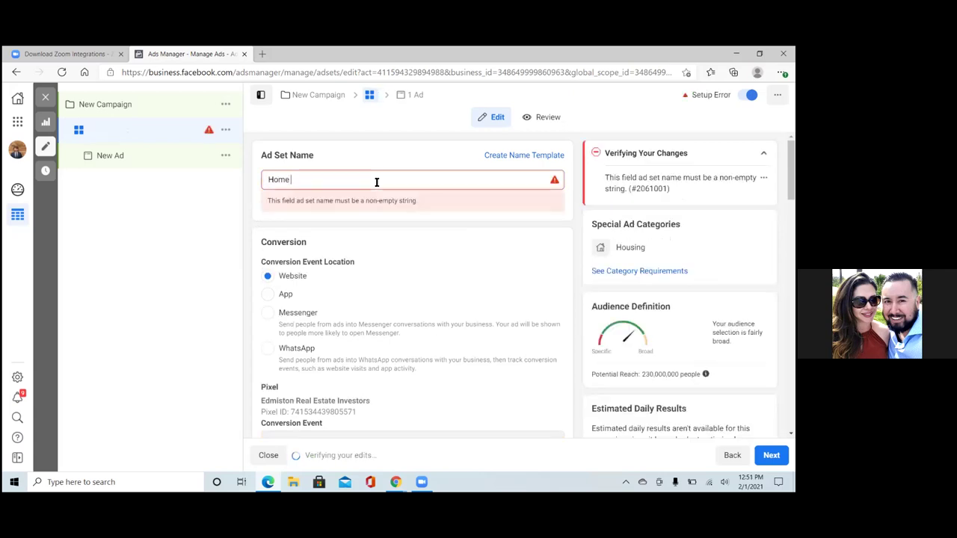
{"action": "type", "text": "Depot"}
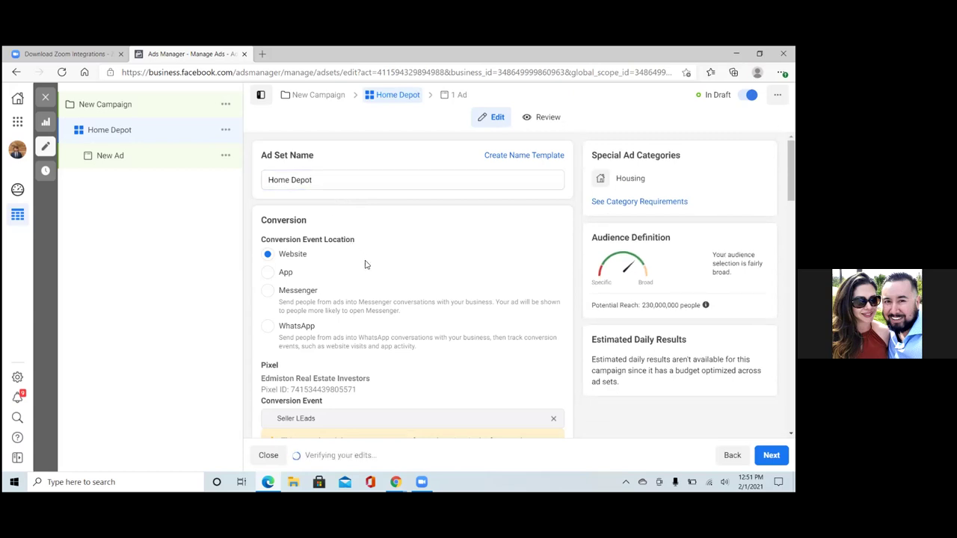
Set the ad set's start date to Feb 2, 2021 and its start time to 6:00 AM
{"action": "scroll", "coordinate": [378, 288], "scroll_direction": "down", "scroll_amount": 15}
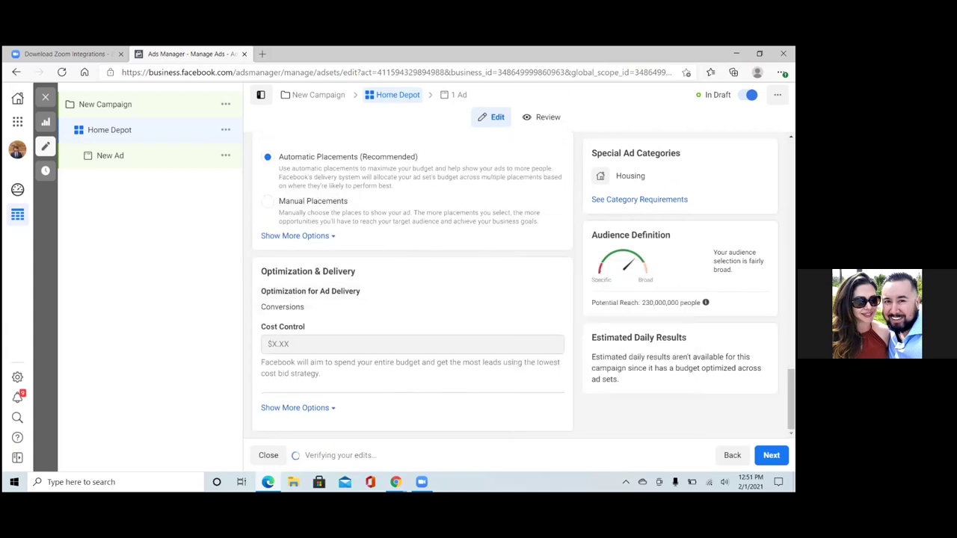
{"action": "scroll", "coordinate": [412, 284], "scroll_direction": "up", "scroll_amount": 10}
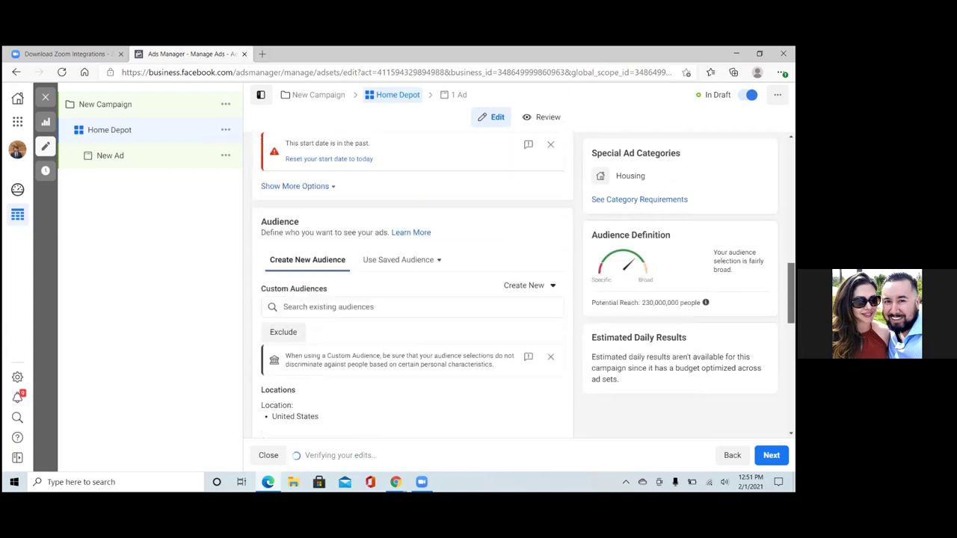
{"action": "scroll", "coordinate": [412, 284], "scroll_direction": "up", "scroll_amount": 3}
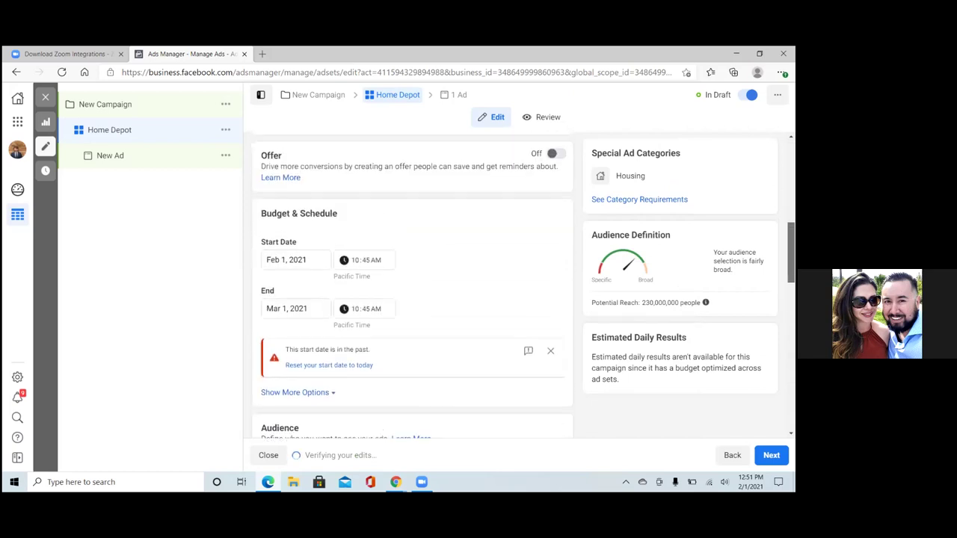
{"action": "scroll", "coordinate": [412, 284], "scroll_direction": "up", "scroll_amount": 4}
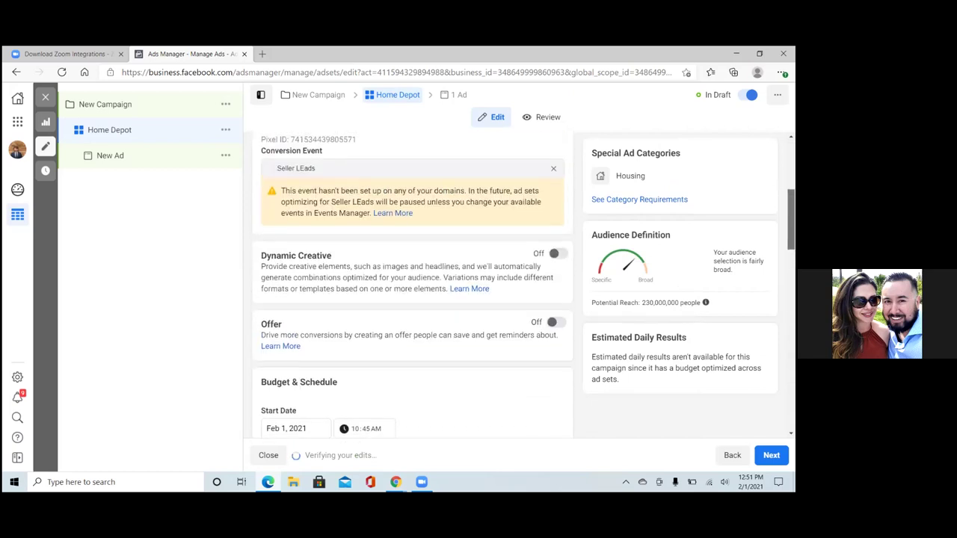
{"action": "scroll", "coordinate": [412, 284], "scroll_direction": "down", "scroll_amount": 3}
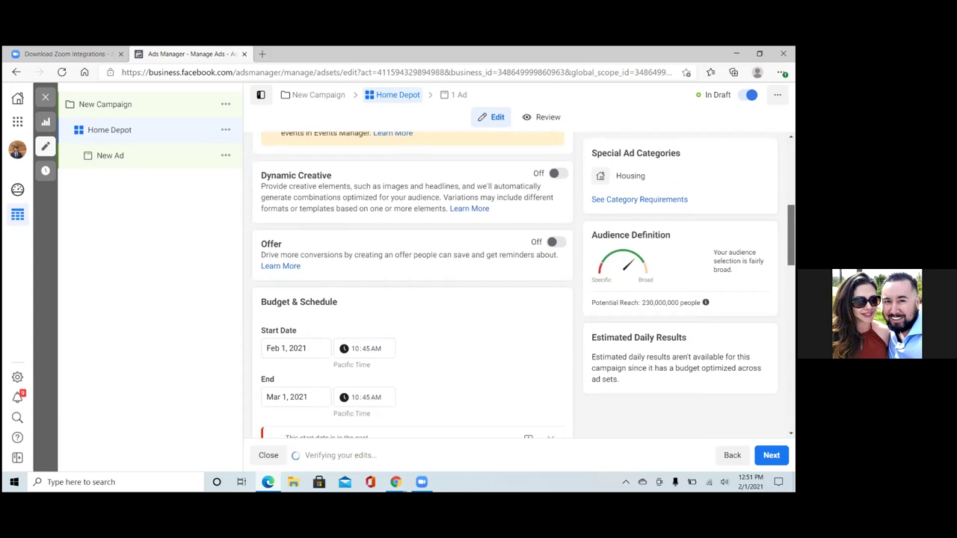
{"action": "left_click", "coordinate": [313, 394]}
{"action": "left_click", "coordinate": [312, 394]}
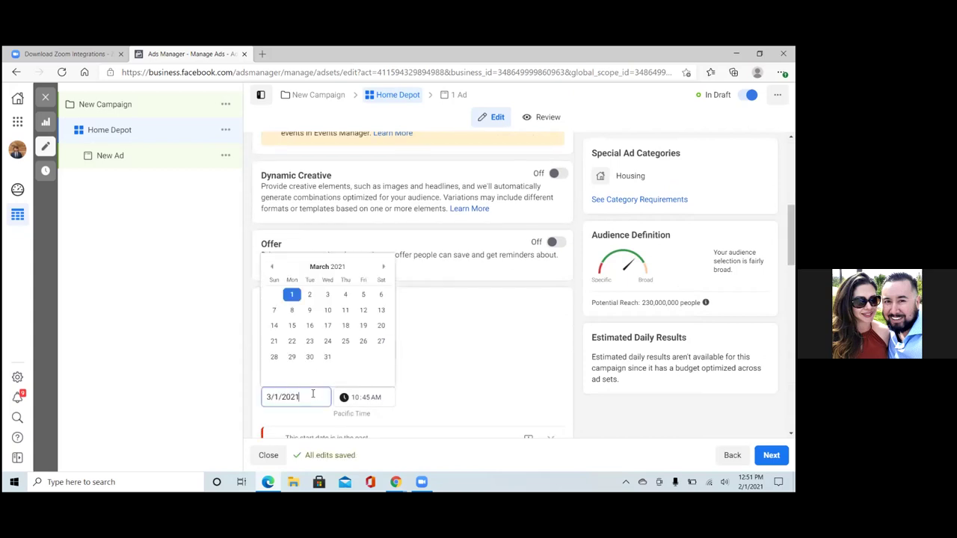
{"action": "double_click", "coordinate": [417, 380]}
{"action": "left_click_drag", "start_coordinate": [372, 365], "coordinate": [314, 361]}
{"action": "left_click", "coordinate": [325, 349]}
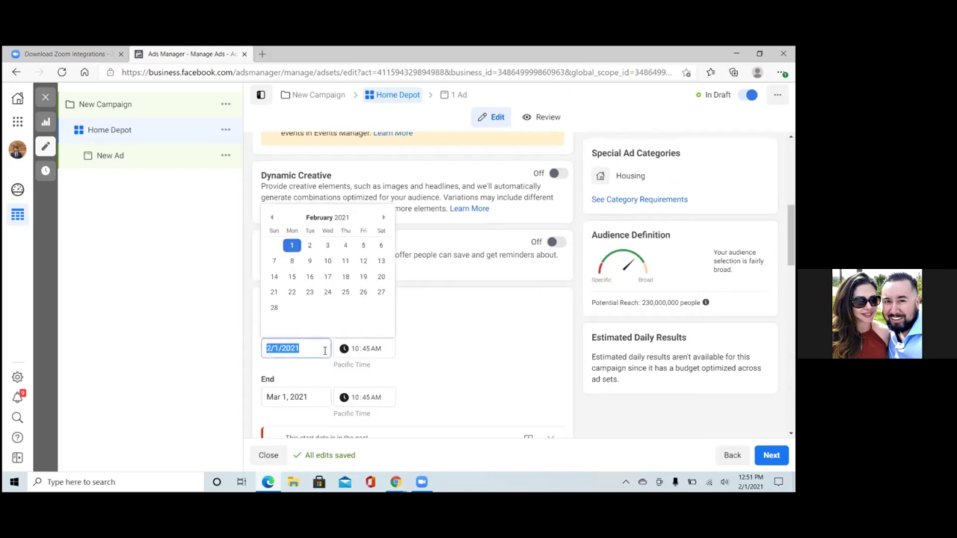
{"action": "left_click", "coordinate": [310, 245]}
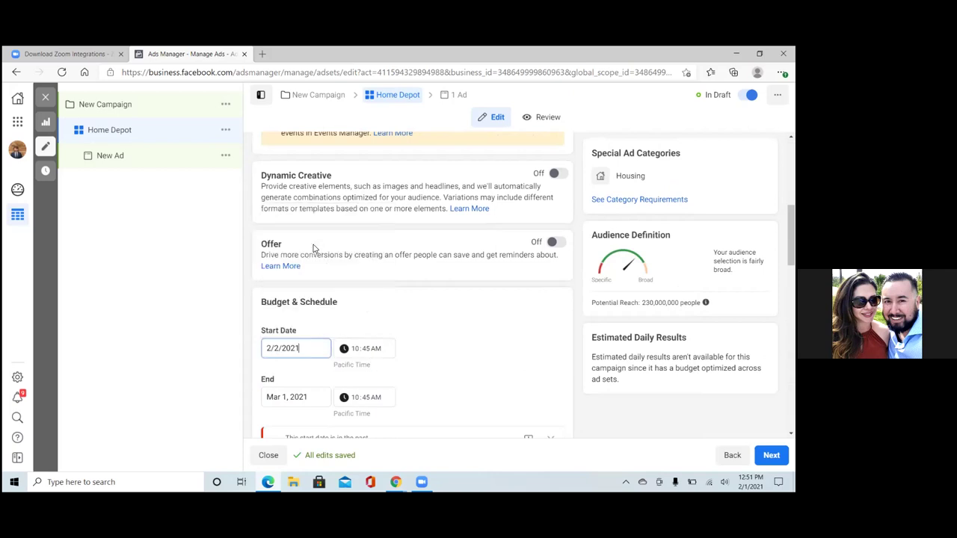
{"action": "left_click", "coordinate": [368, 354]}
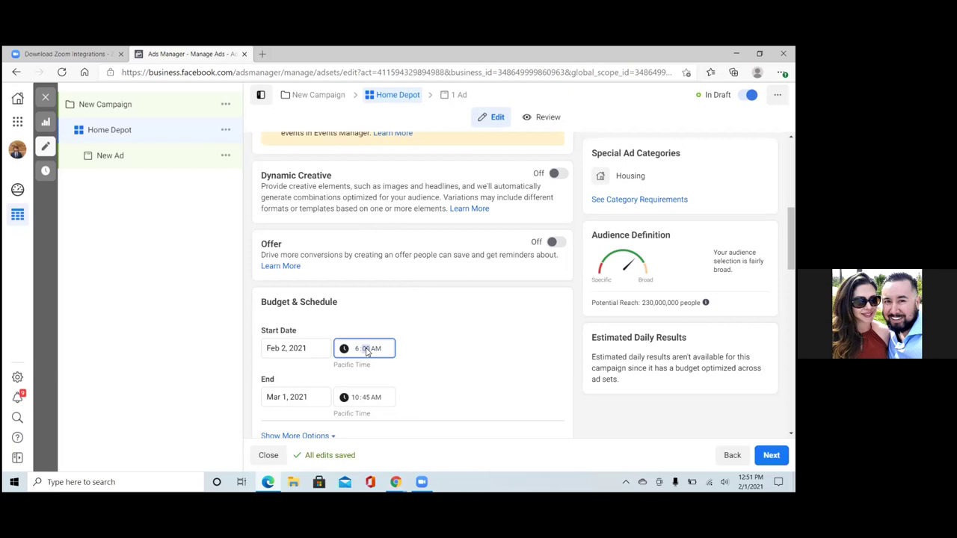
{"action": "left_click", "coordinate": [419, 344]}
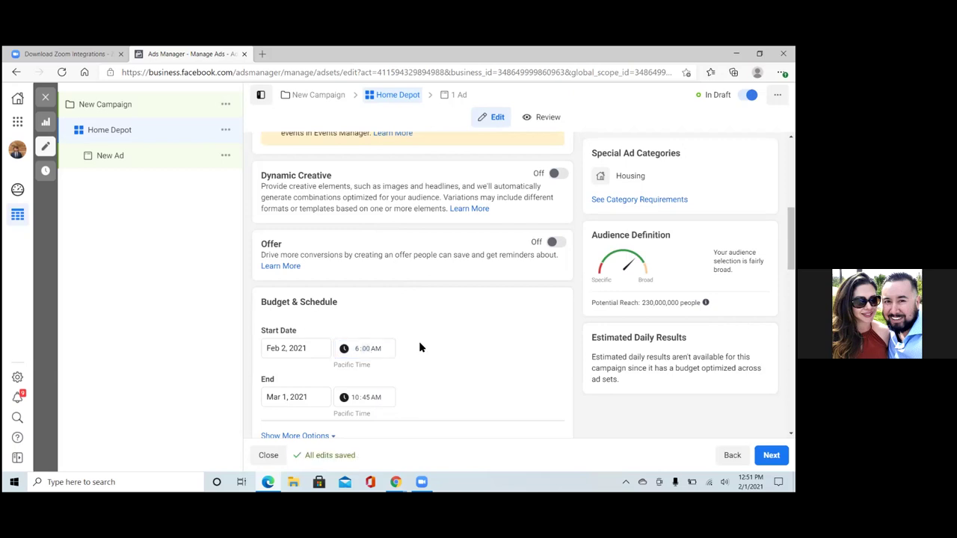
Set the ad set's end date to Mar 9, 2021 and its end time to 6:00 AM
{"action": "left_click", "coordinate": [297, 397]}
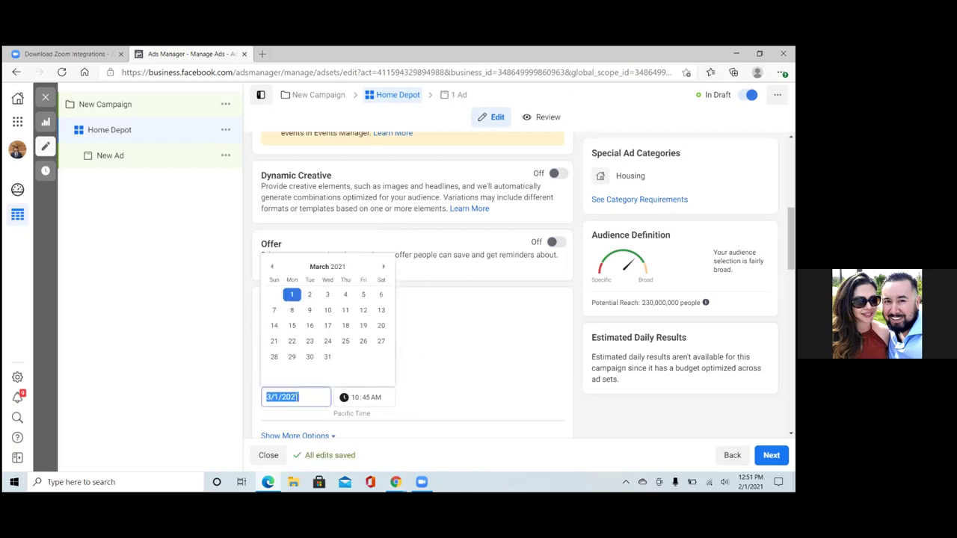
{"action": "left_click", "coordinate": [309, 309]}
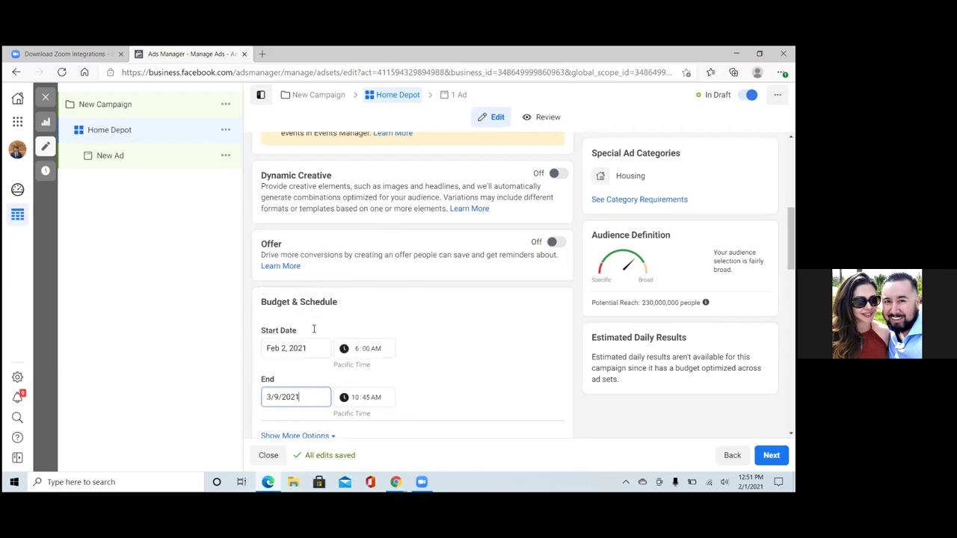
{"action": "left_click", "coordinate": [364, 401]}
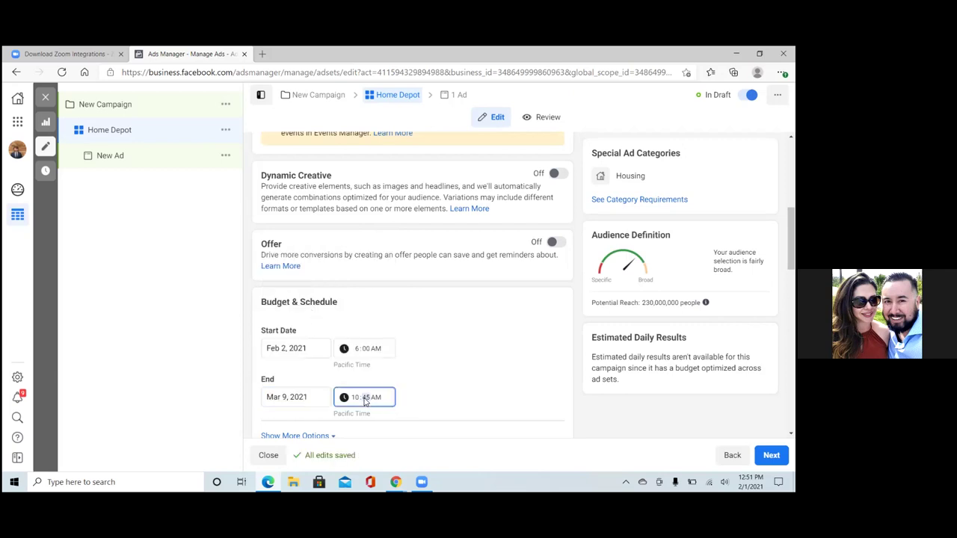
{"action": "left_click", "coordinate": [356, 398]}
{"action": "left_click", "coordinate": [366, 400]}
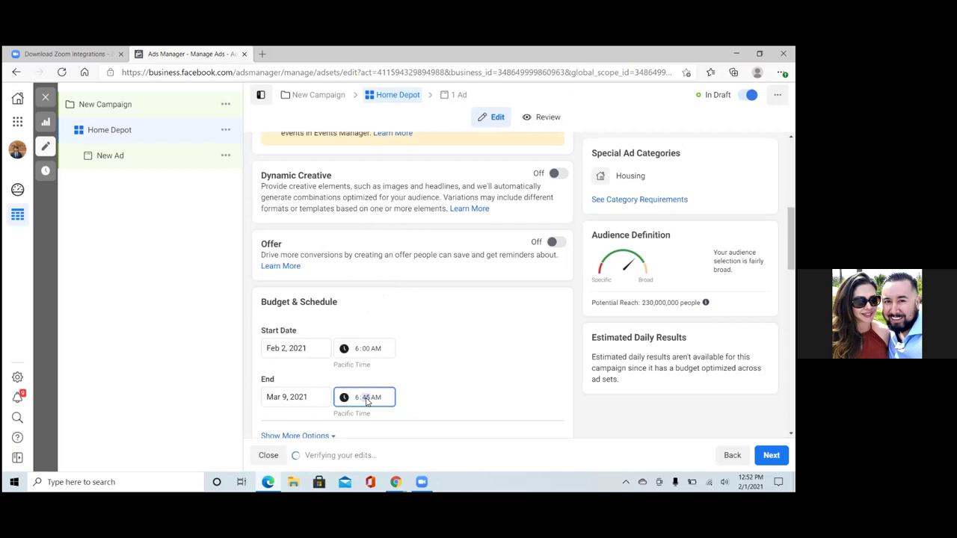
{"action": "key", "text": "BackSpace"}
{"action": "left_click", "coordinate": [359, 402]}
{"action": "left_click", "coordinate": [369, 402]}
{"action": "type", "text": "00"}
{"action": "left_click", "coordinate": [440, 369]}
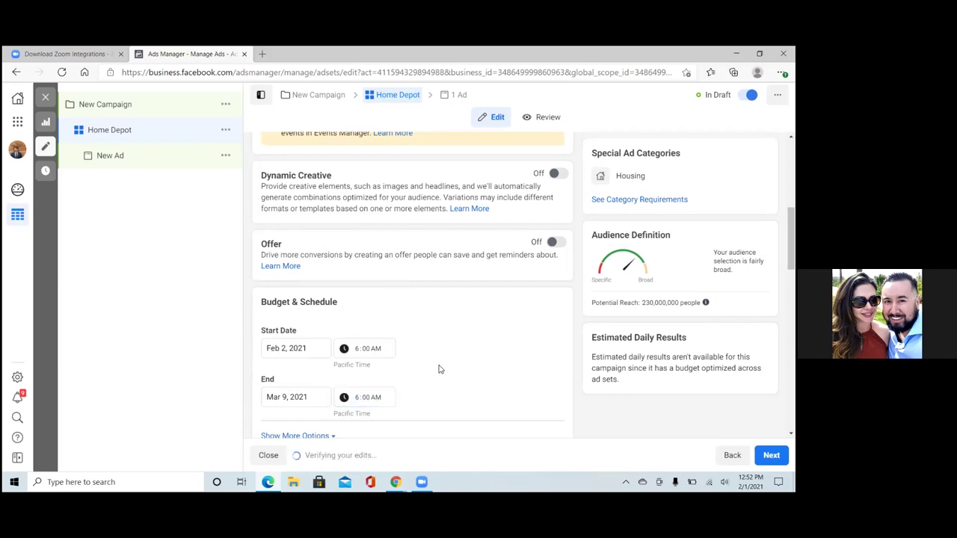
Open the audience's locations for editing and remove United States from them
{"action": "scroll", "coordinate": [440, 369], "scroll_direction": "down", "scroll_amount": 10}
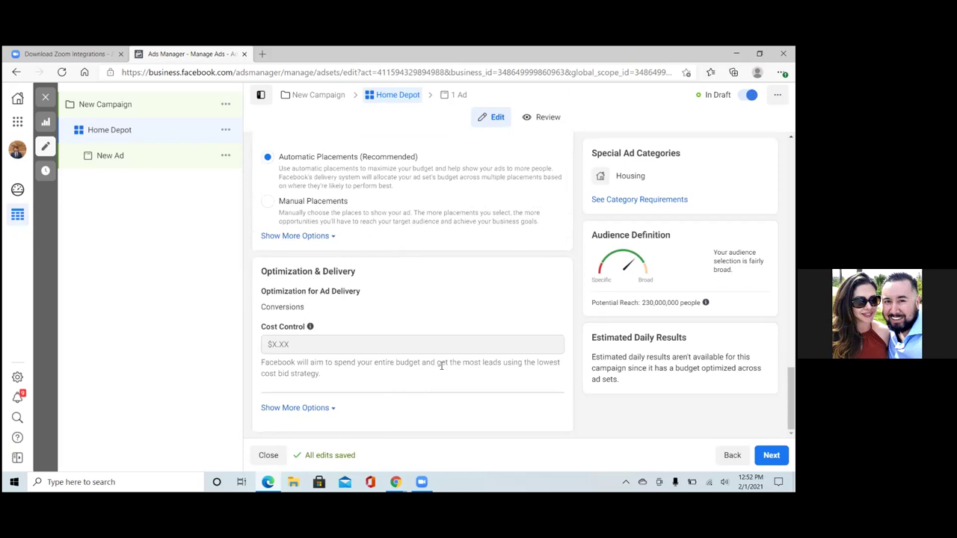
{"action": "scroll", "coordinate": [441, 365], "scroll_direction": "up", "scroll_amount": 10}
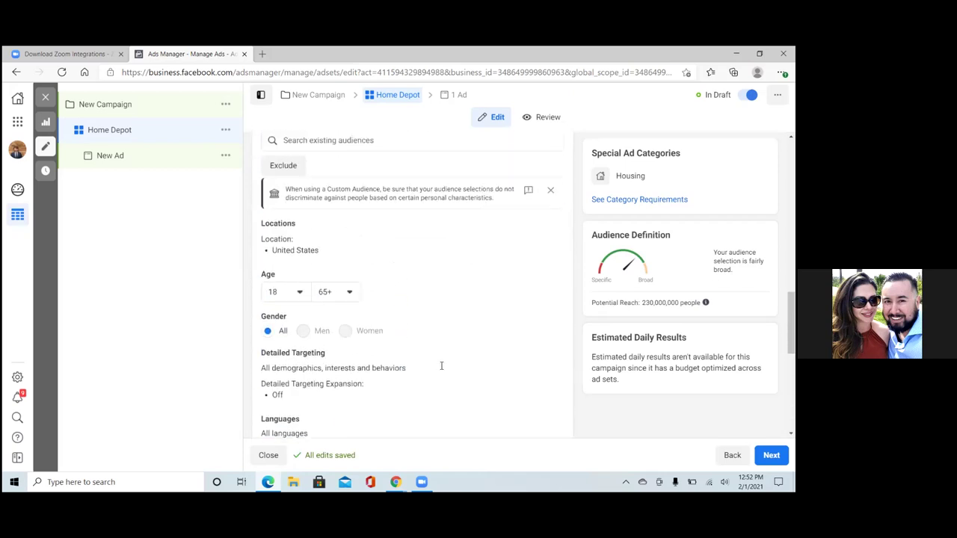
{"action": "scroll", "coordinate": [441, 365], "scroll_direction": "up", "scroll_amount": 3}
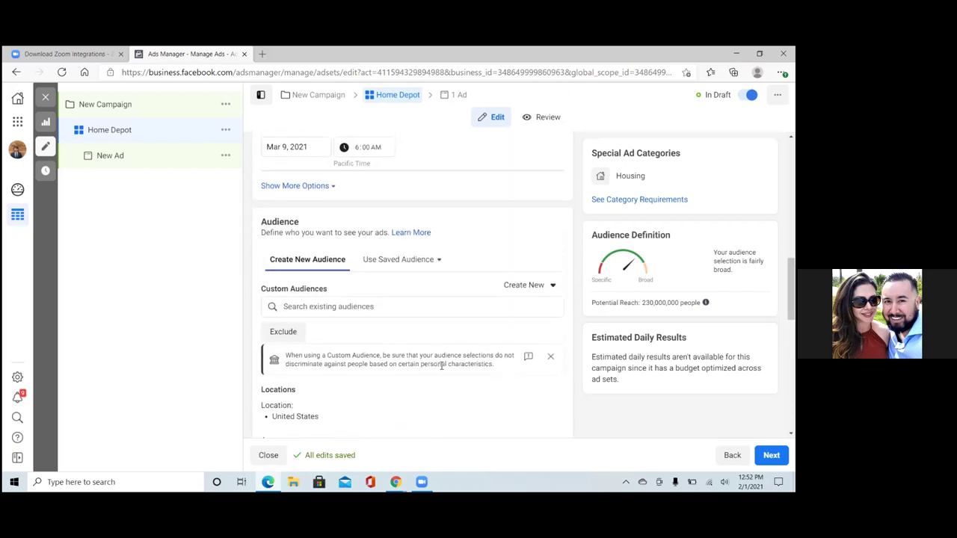
{"action": "scroll", "coordinate": [441, 365], "scroll_direction": "down", "scroll_amount": 1}
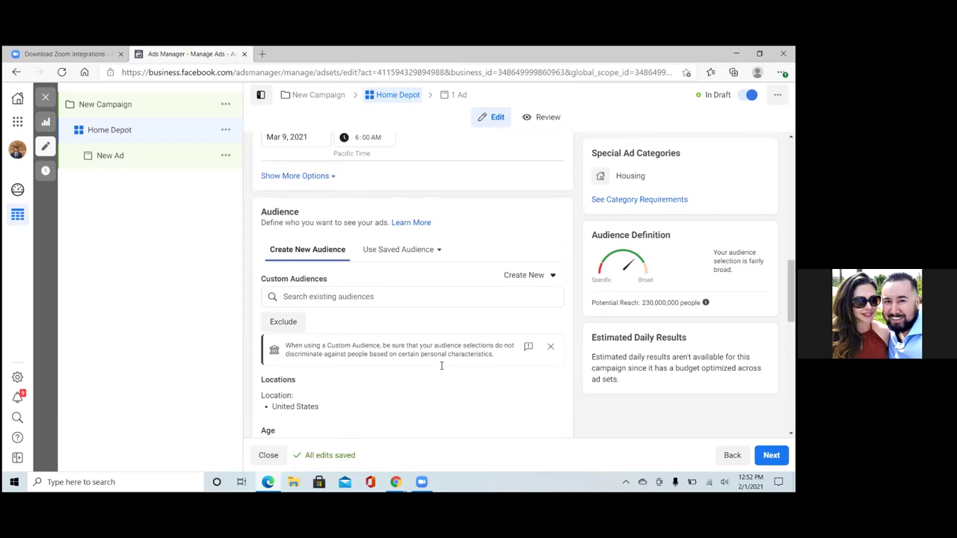
{"action": "scroll", "coordinate": [441, 365], "scroll_direction": "down", "scroll_amount": 2}
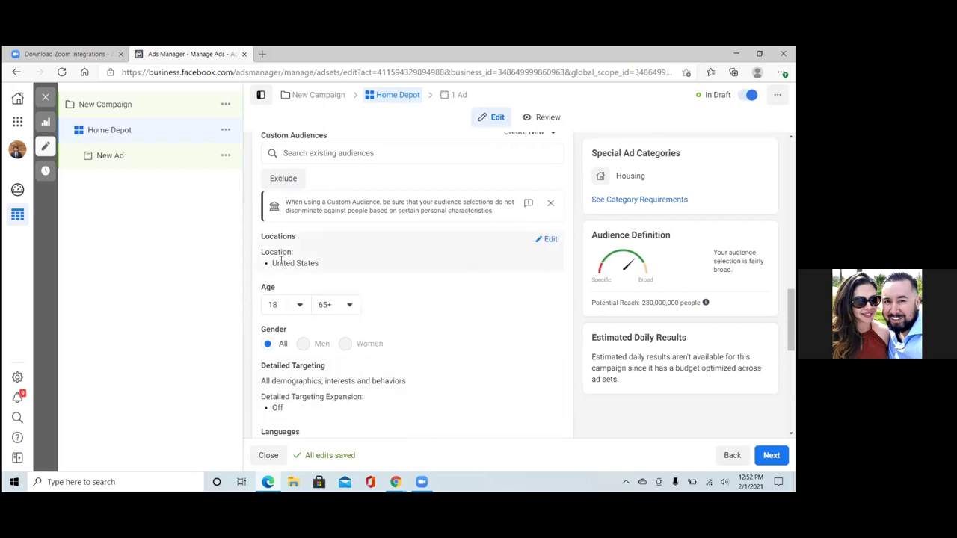
{"action": "left_click", "coordinate": [548, 239]}
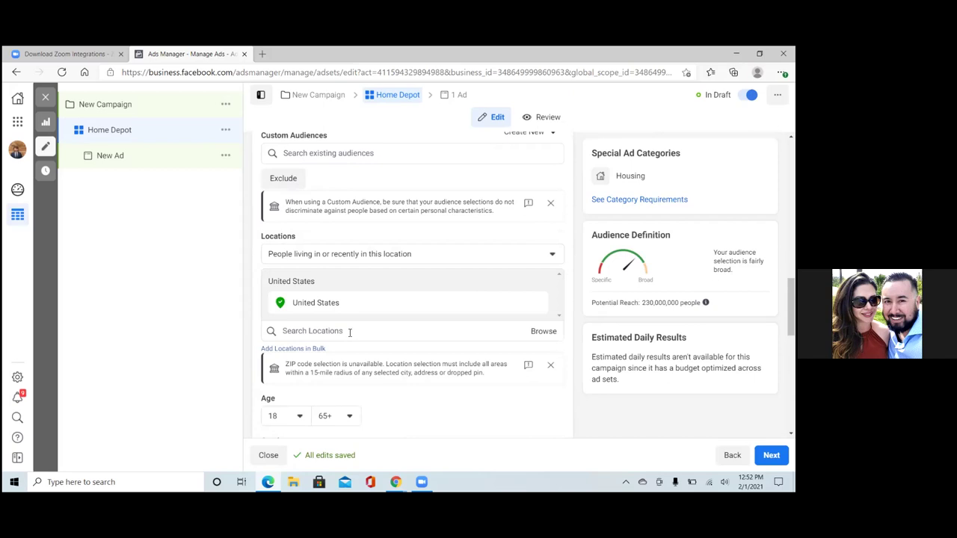
{"action": "left_click", "coordinate": [490, 331]}
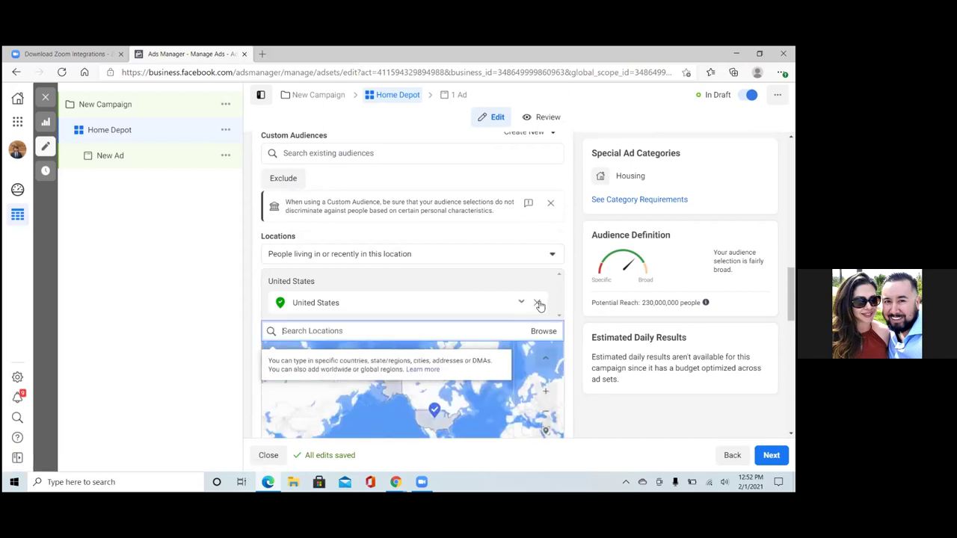
{"action": "left_click", "coordinate": [541, 306]}
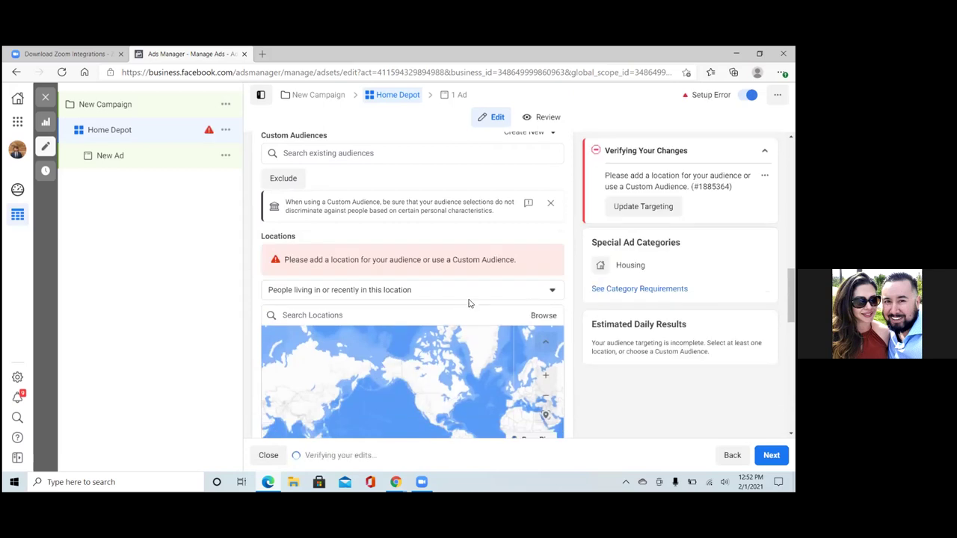
Search the locations for Auburn and add the city of Auburn, Alabama to the audience
{"action": "left_click", "coordinate": [445, 309]}
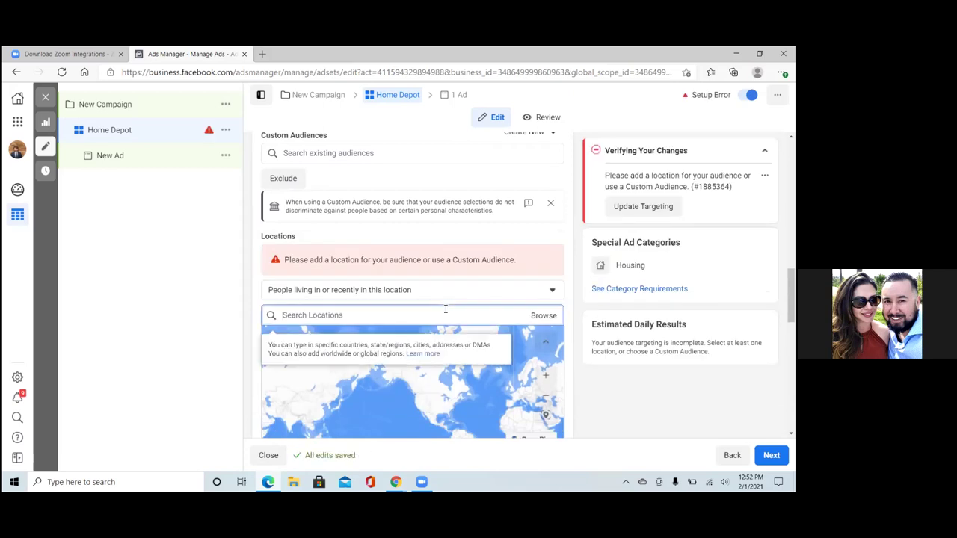
{"action": "type", "text": "Auburn"}
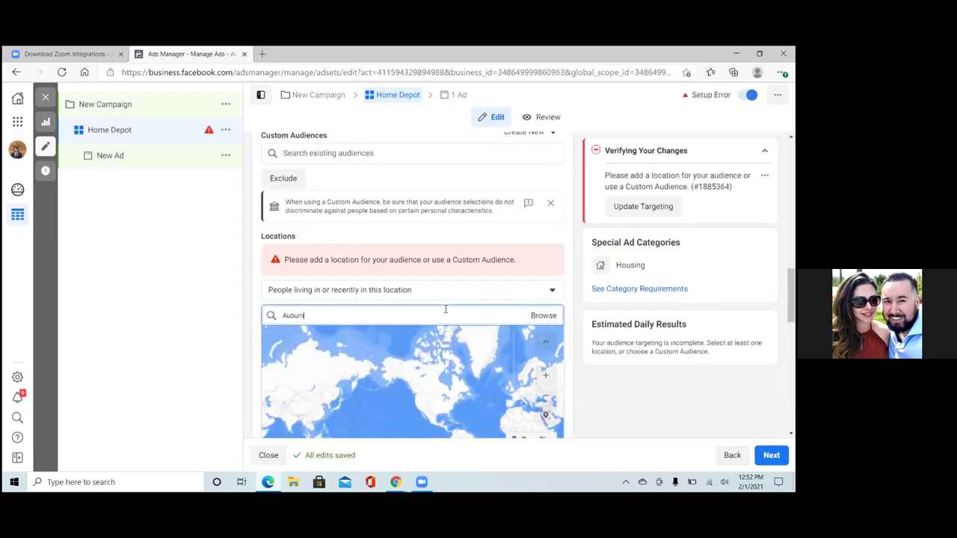
{"action": "type", "text": " al"}
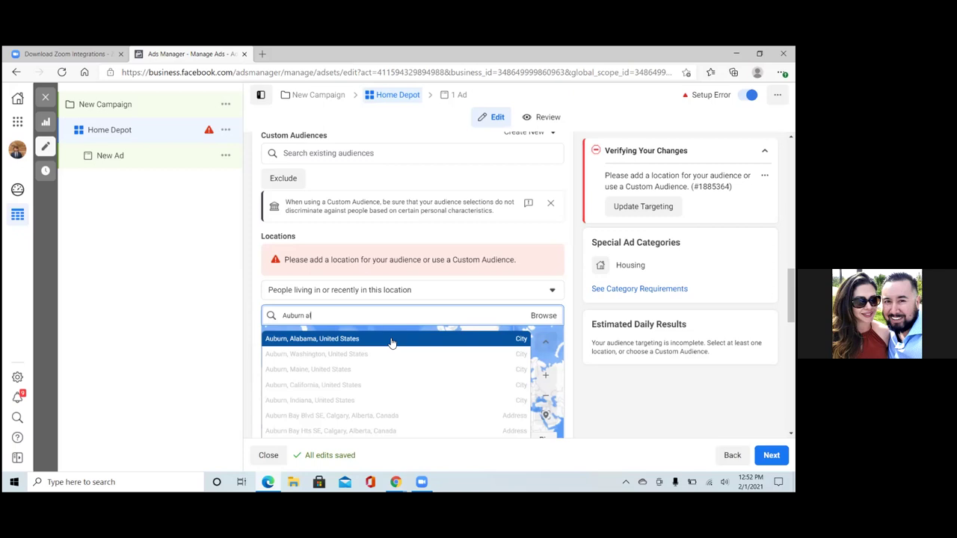
{"action": "left_click", "coordinate": [390, 339]}
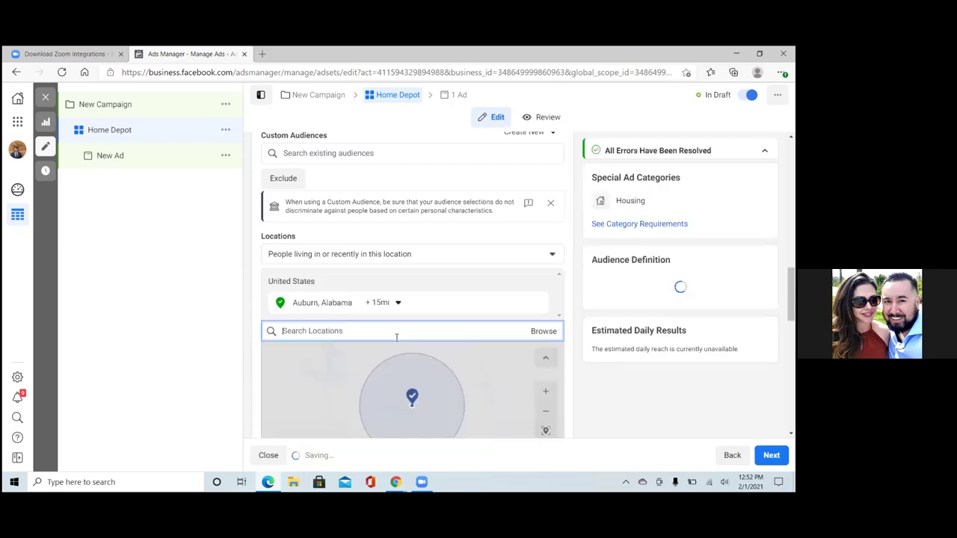
Restrict the location targeting to "People living in this location"
{"action": "left_click", "coordinate": [493, 251]}
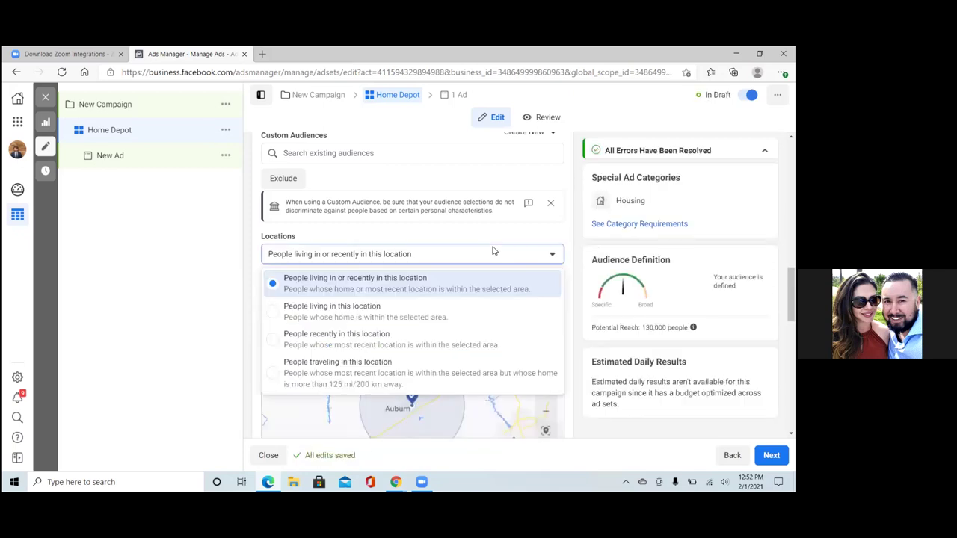
{"action": "left_click", "coordinate": [461, 320]}
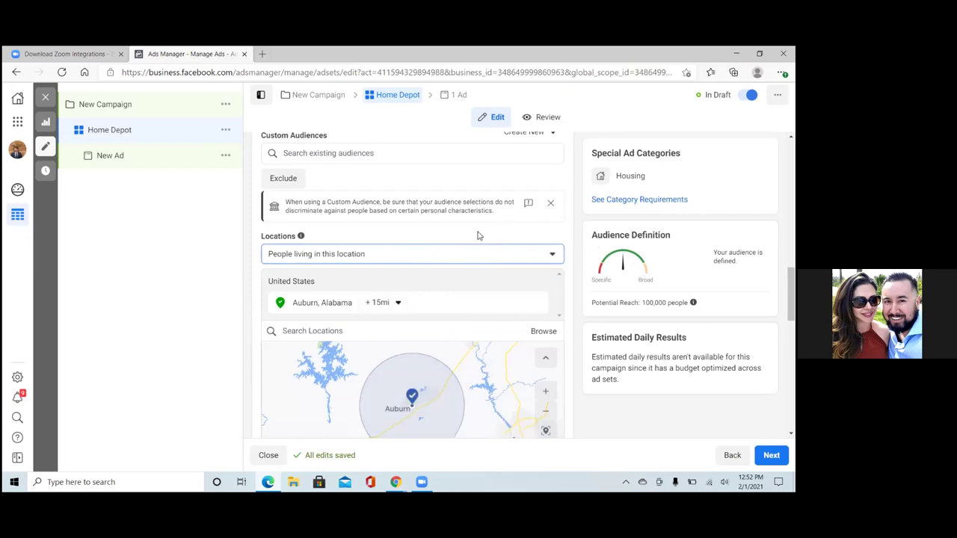
{"action": "left_click", "coordinate": [479, 254]}
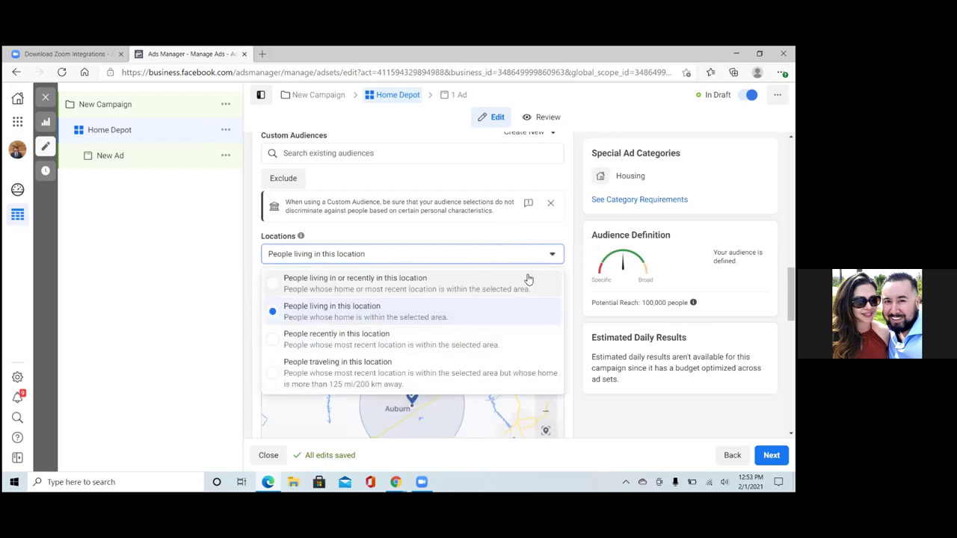
{"action": "left_click", "coordinate": [595, 407]}
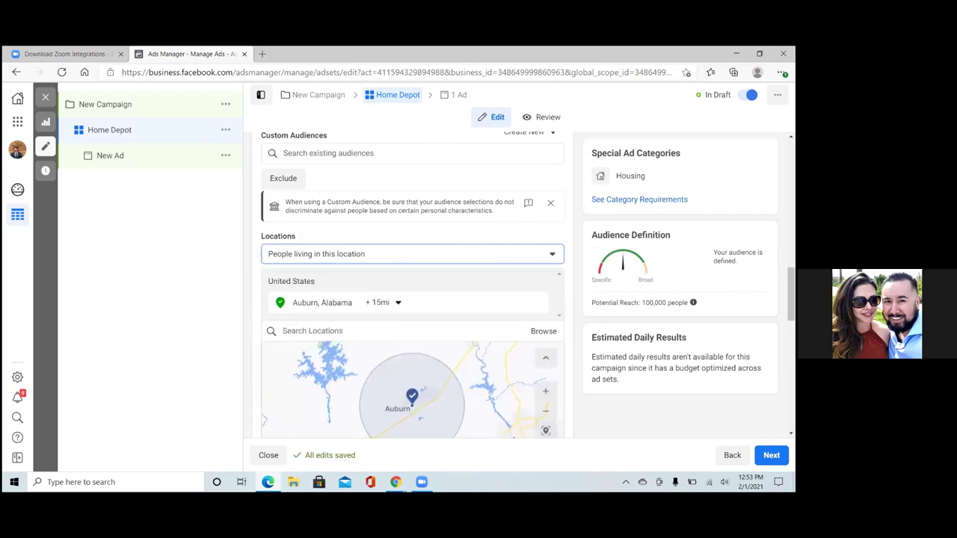
Open the audience's detailed targeting for editing and search its interests for The Home Depot
{"action": "scroll", "coordinate": [413, 284], "scroll_direction": "down", "scroll_amount": 5}
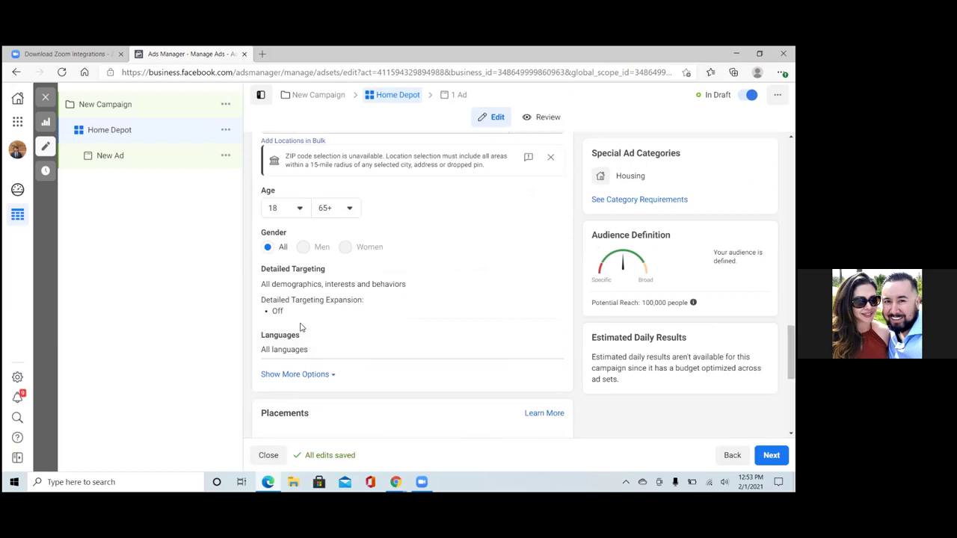
{"action": "double_click", "coordinate": [550, 271]}
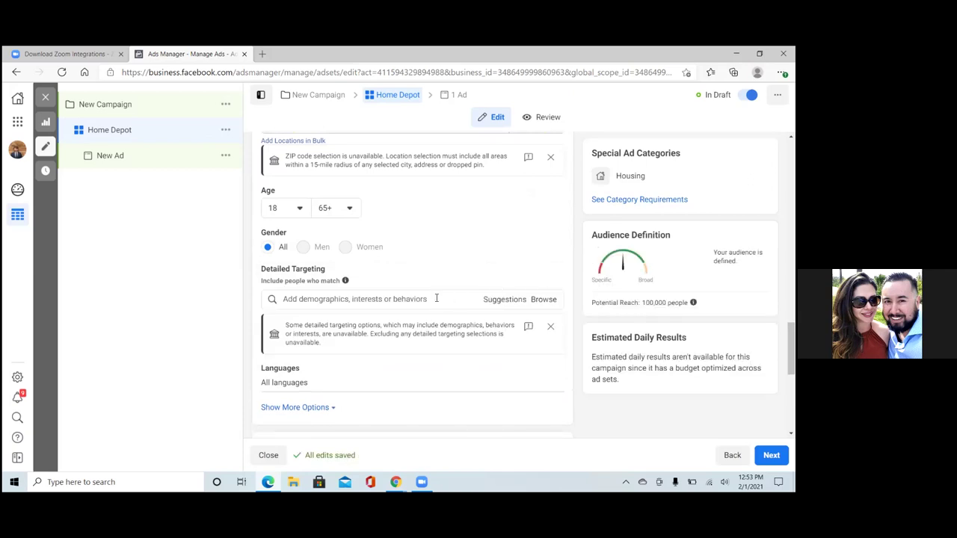
{"action": "left_click", "coordinate": [412, 301]}
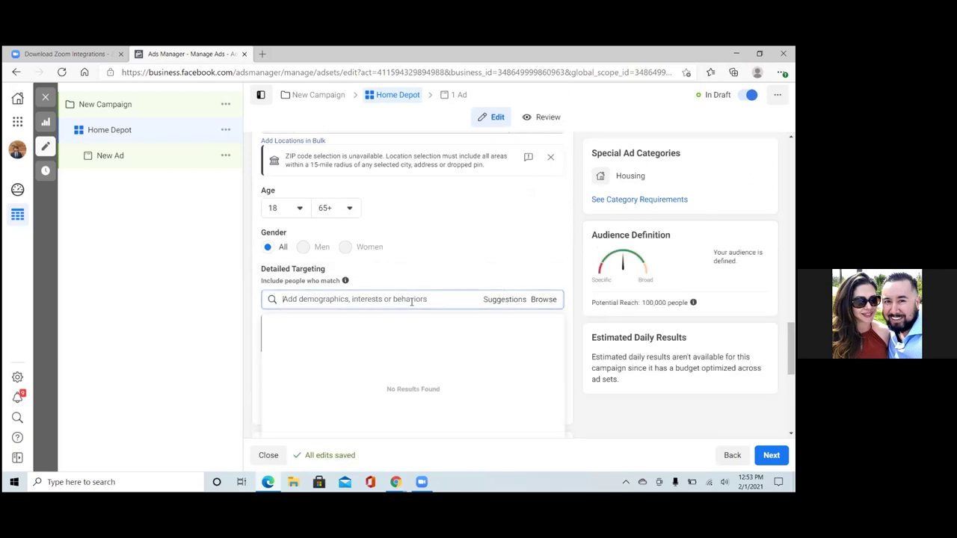
{"action": "type", "text": "Home"}
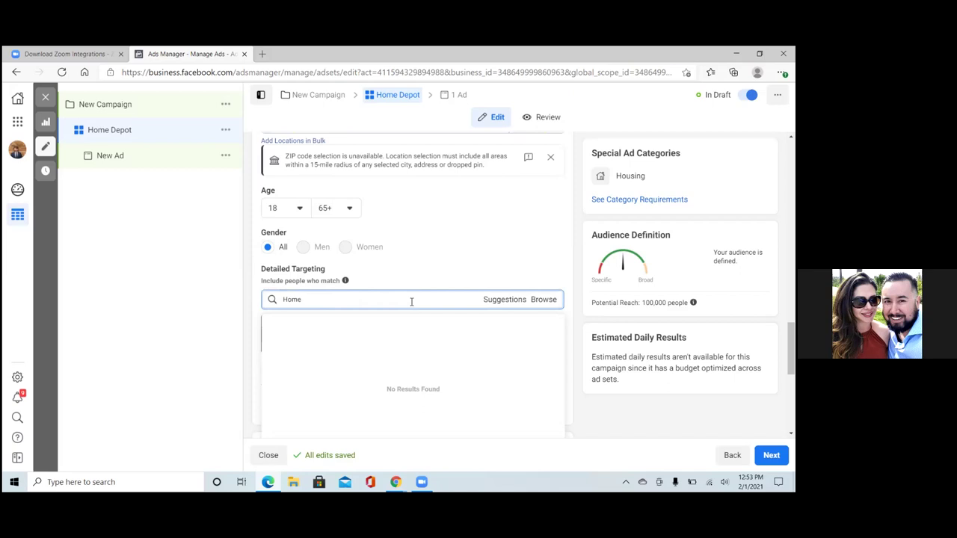
{"action": "key", "text": "BackSpace"}
{"action": "key", "text": "BackSpace"}
{"action": "key", "text": "BackSpace"}
{"action": "key", "text": "BackSpace"}
{"action": "type", "text": "The Hom"}
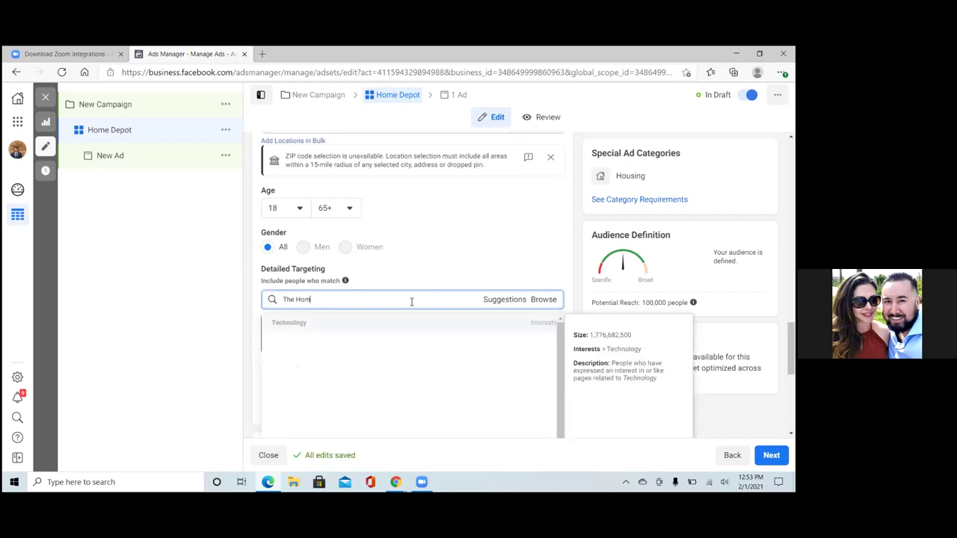
{"action": "type", "text": "e Depot"}
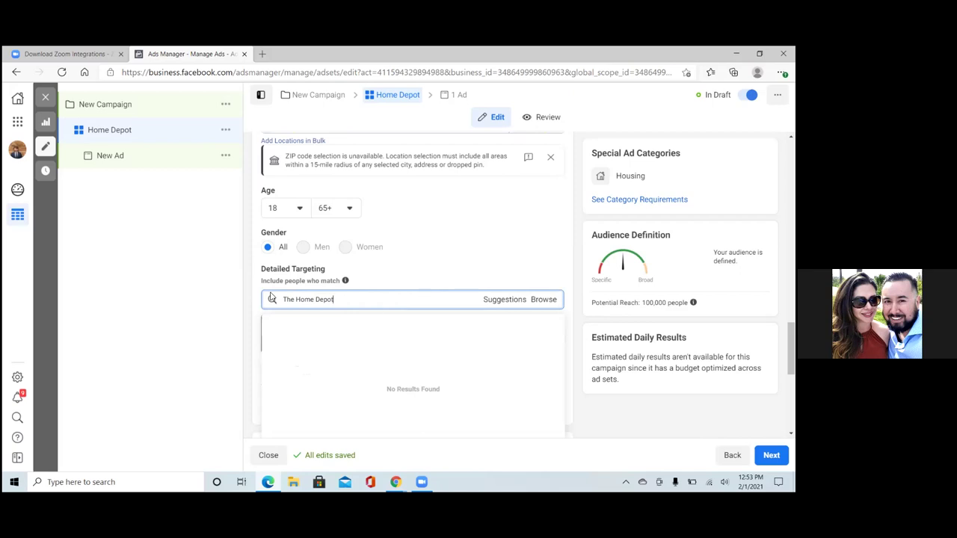
Replace the detailed targeting search with Home Depot
{"action": "triple_click", "coordinate": [298, 300]}
{"action": "left_click", "coordinate": [298, 299]}
{"action": "key", "text": "ctrl+a"}
{"action": "key", "text": "BackSpace"}
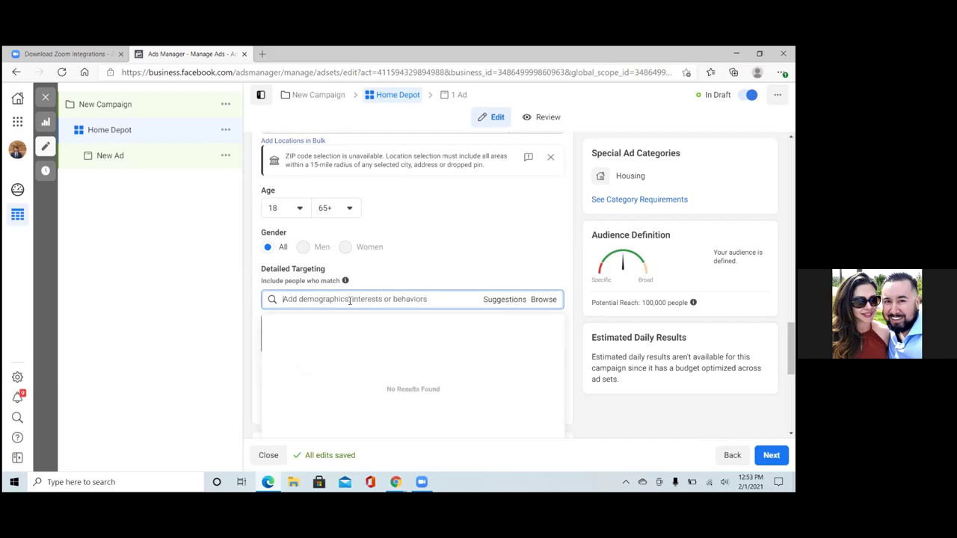
{"action": "type", "text": "Home D"}
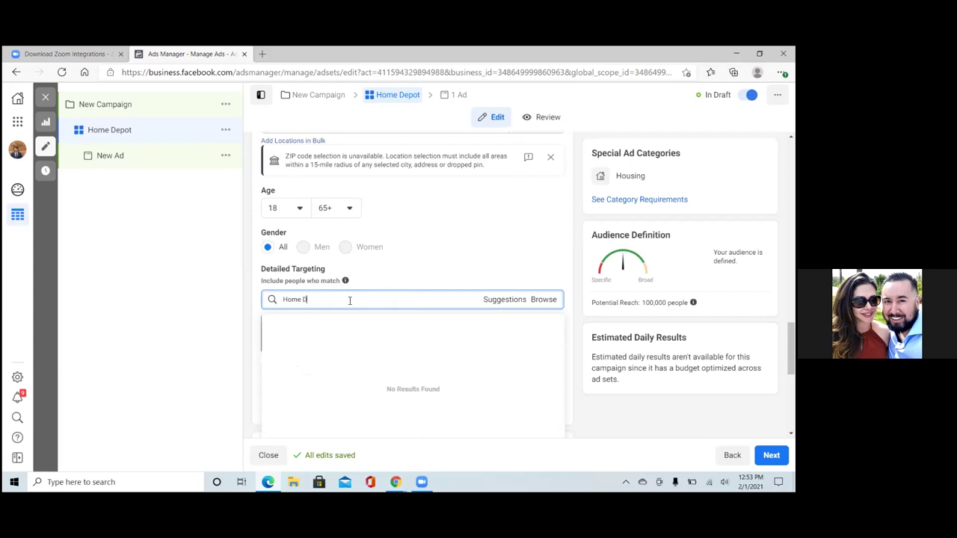
{"action": "type", "text": "epot"}
Search the detailed targeting once more for The Home Depot and clear the search text
{"action": "triple_click", "coordinate": [284, 301]}
{"action": "key", "text": "BackSpace"}
{"action": "type", "text": "The Home Depot"}
{"action": "key", "text": "BackSpace"}
{"action": "key", "text": "BackSpace"}
{"action": "key", "text": "BackSpace"}
{"action": "key", "text": "BackSpace"}
{"action": "key", "text": "BackSpace"}
{"action": "key", "text": "BackSpace"}
{"action": "key", "text": "BackSpace"}
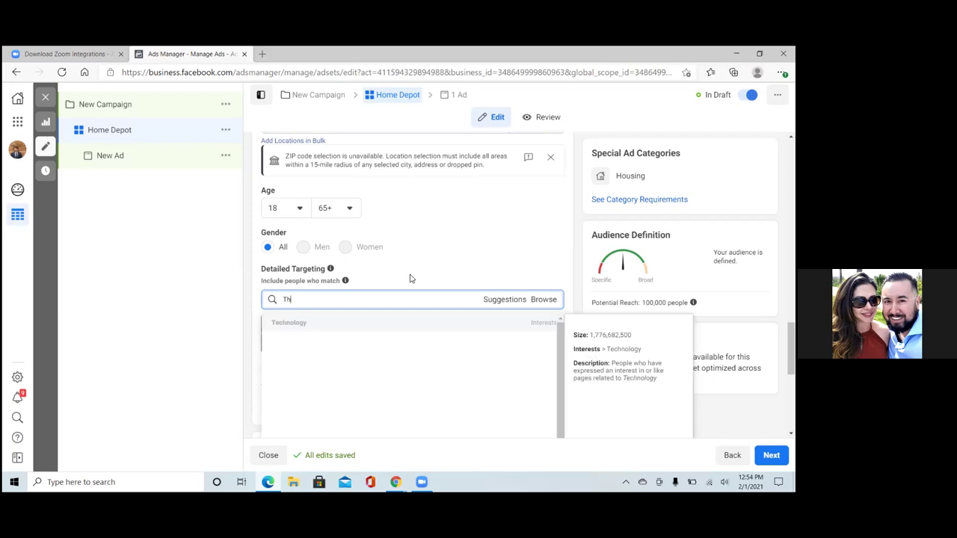
{"action": "key", "text": "BackSpace"}
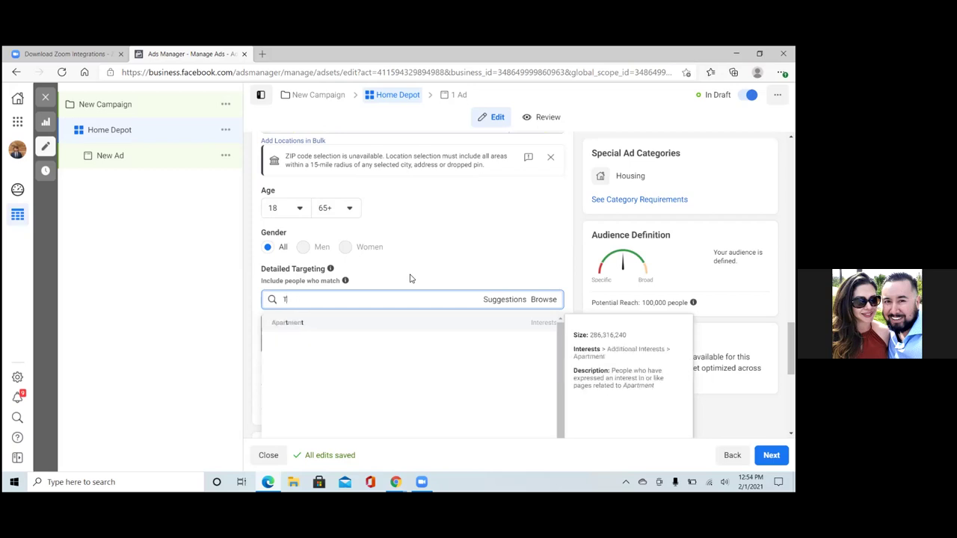
{"action": "key", "text": "BackSpace"}
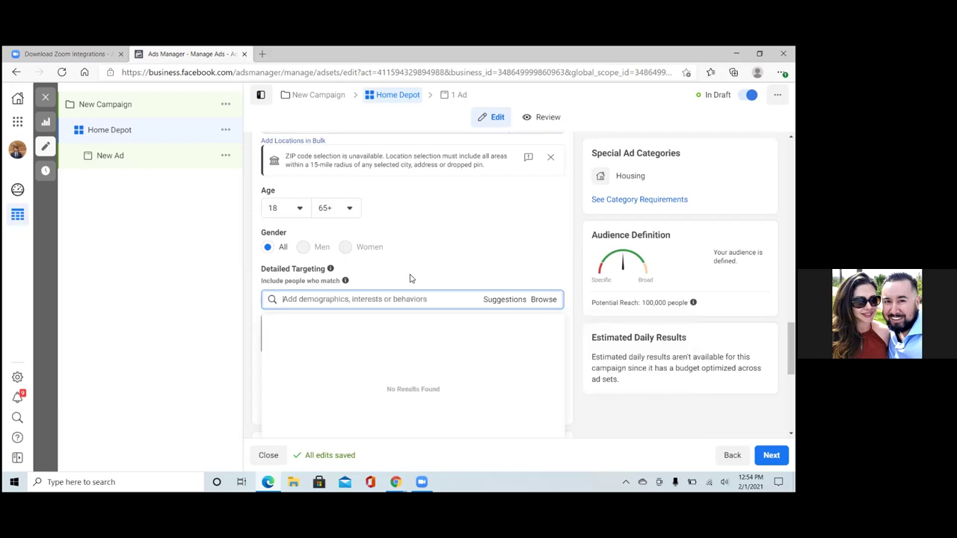
Try Home depot in the detailed targeting, shorten the search to Home and add the Home improvement interest
{"action": "type", "text": "H"}
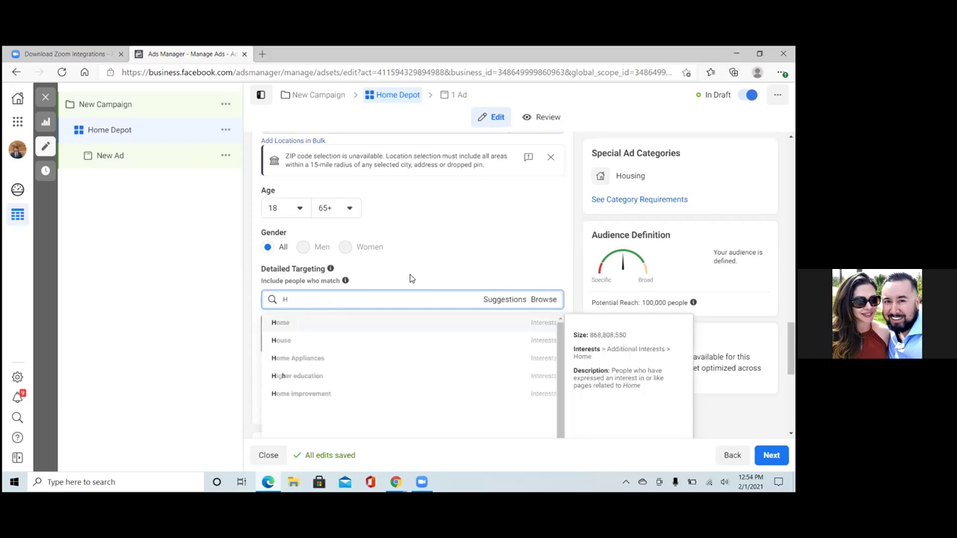
{"action": "type", "text": "ome de"}
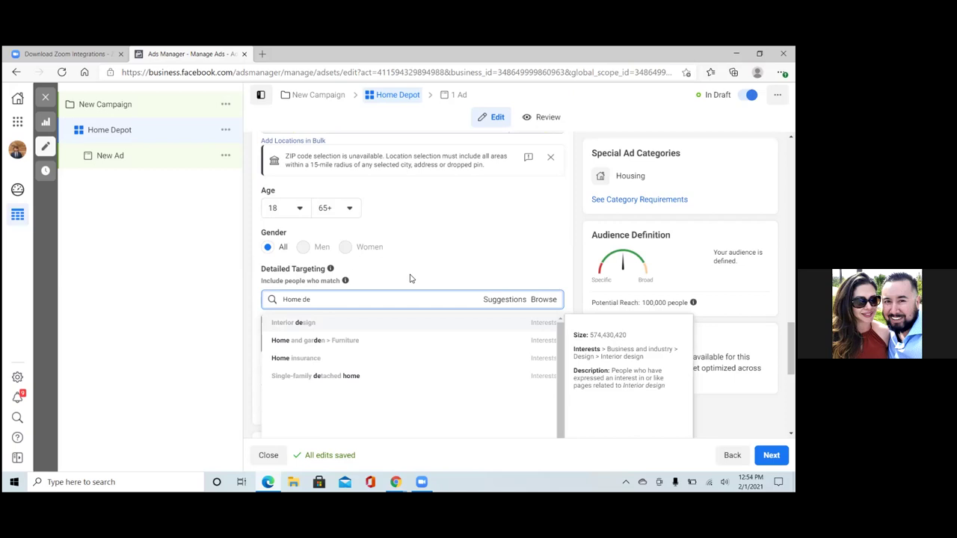
{"action": "type", "text": "p"}
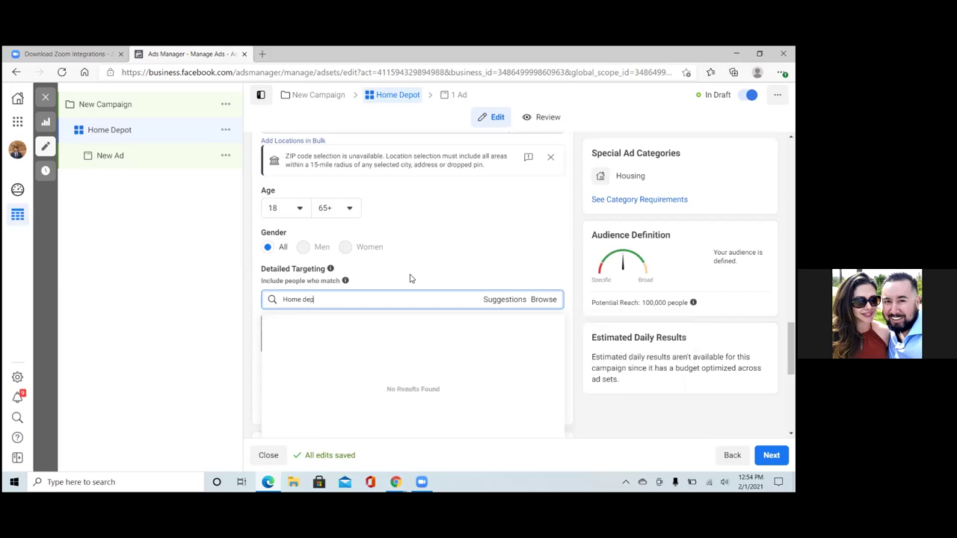
{"action": "type", "text": "o"}
{"action": "type", "text": "t"}
{"action": "key", "text": "BackSpace"}
{"action": "key", "text": "BackSpace"}
{"action": "key", "text": "BackSpace"}
{"action": "key", "text": "BackSpace"}
{"action": "key", "text": "BackSpace"}
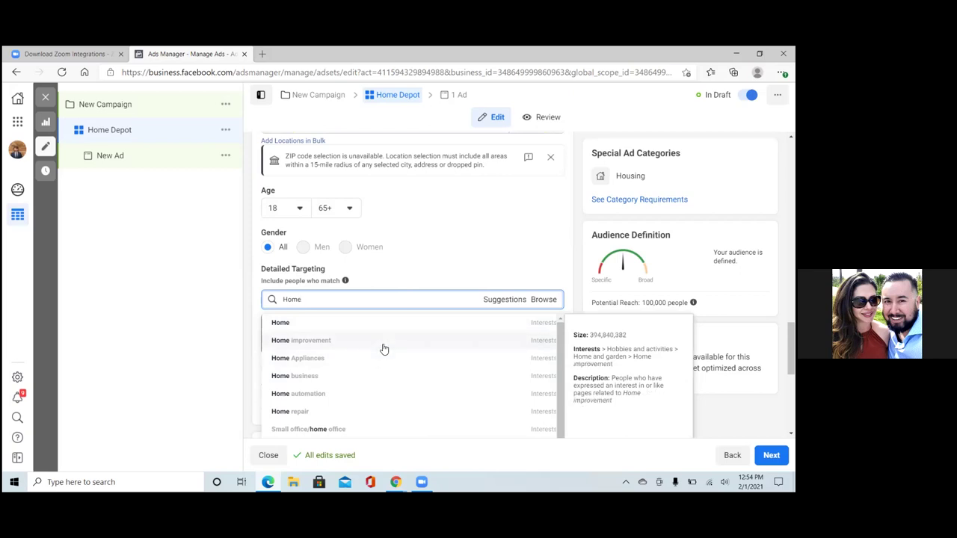
{"action": "left_click", "coordinate": [382, 344]}
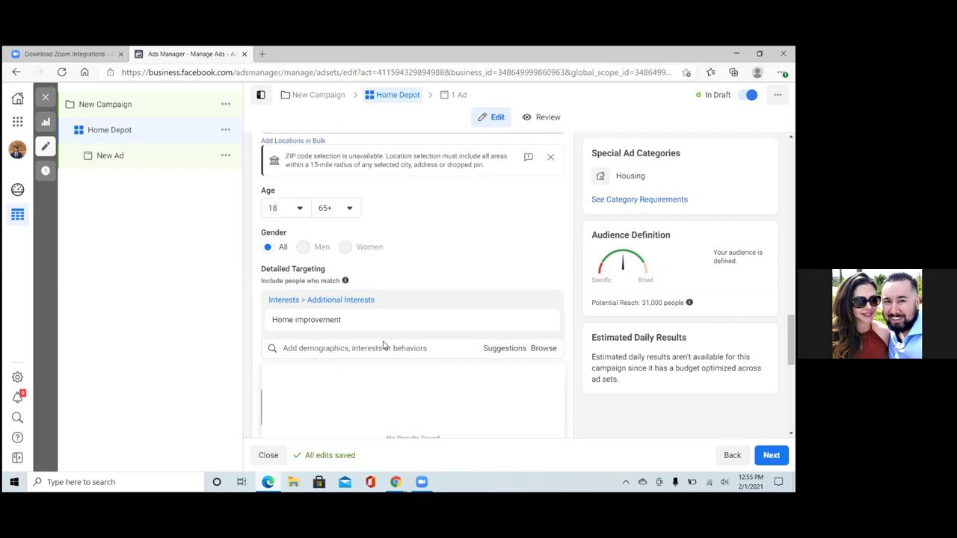
Browse the suggested interests related to Home improvement
{"action": "left_click", "coordinate": [493, 353]}
{"action": "mouse_move", "coordinate": [400, 403]}
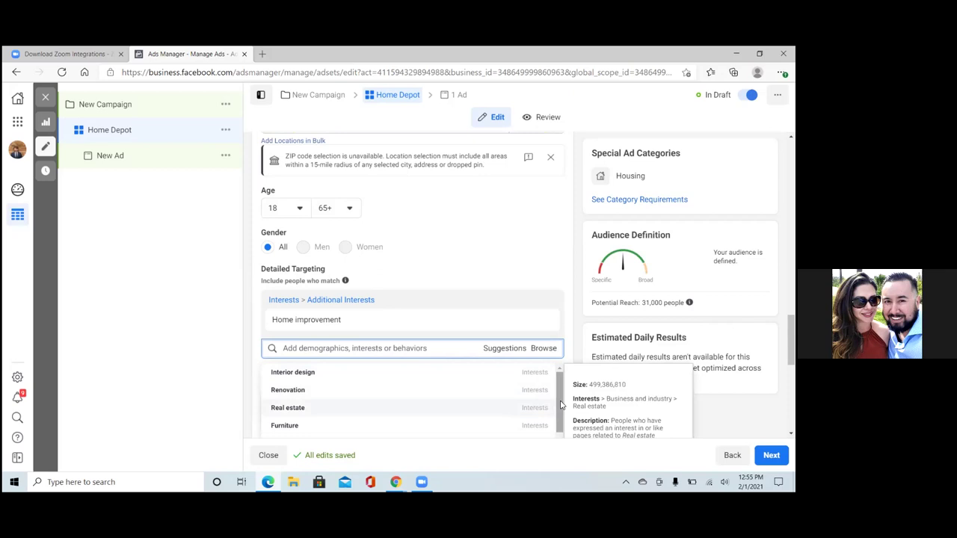
{"action": "left_click_drag", "start_coordinate": [561, 407], "coordinate": [560, 431]}
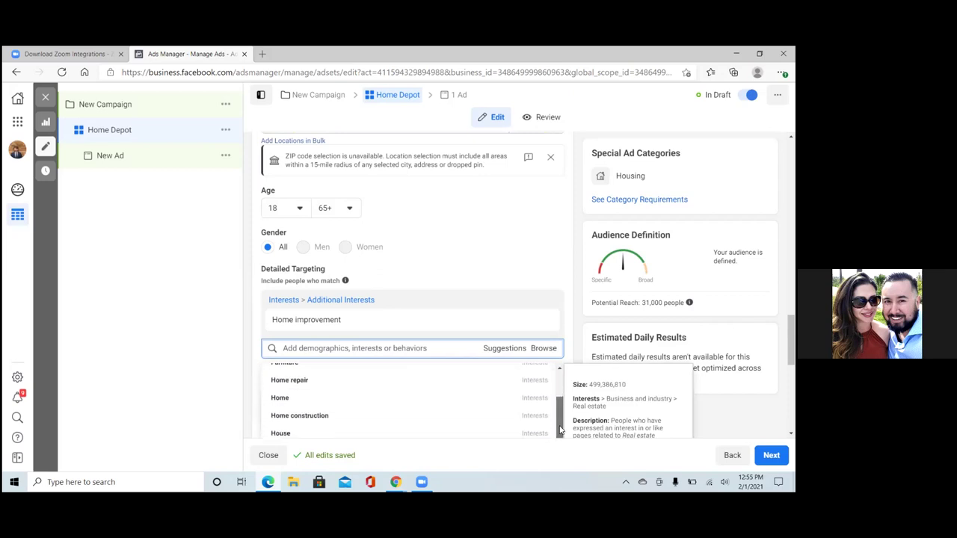
{"action": "scroll", "coordinate": [489, 420], "scroll_direction": "up", "scroll_amount": 2}
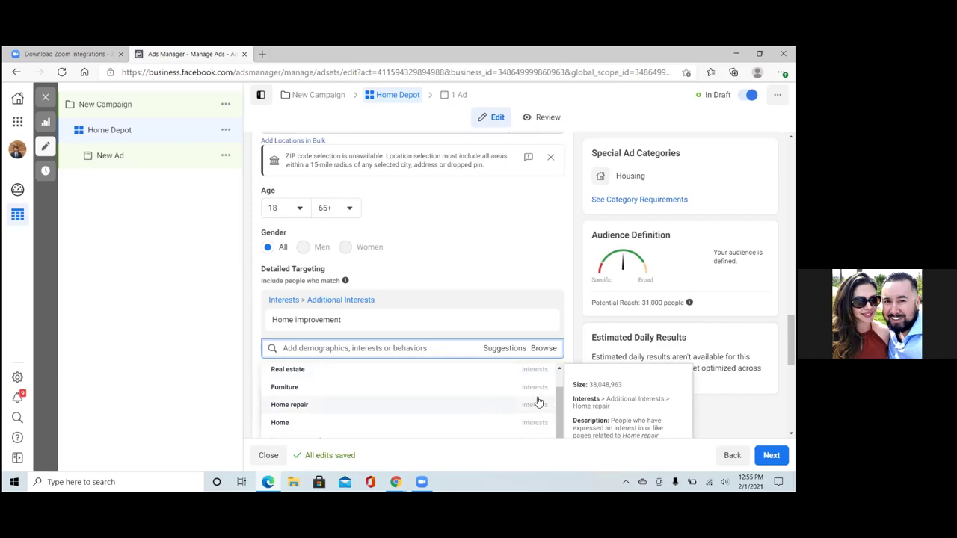
{"action": "left_click_drag", "start_coordinate": [561, 394], "coordinate": [556, 368]}
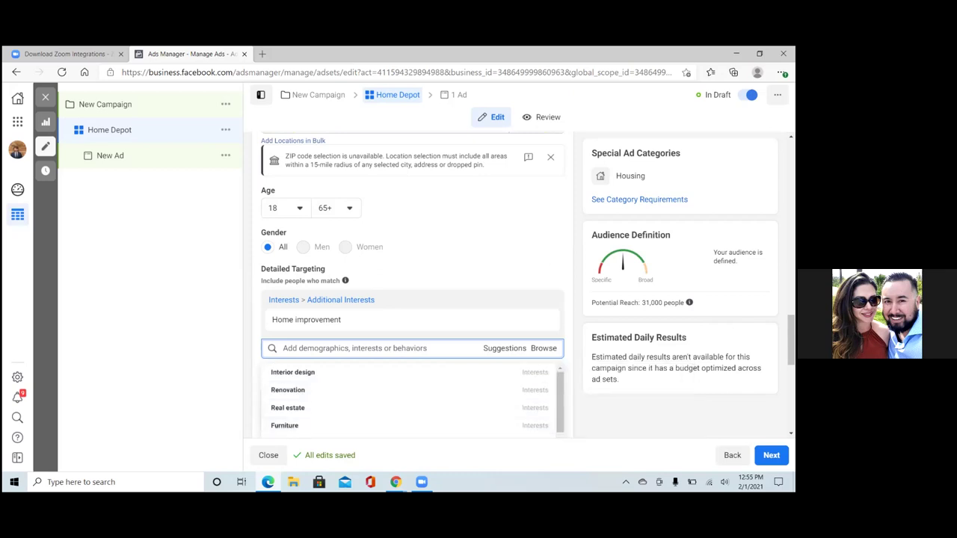
Rename the ad set as Home Improvement
{"action": "scroll", "coordinate": [413, 285], "scroll_direction": "up", "scroll_amount": 15}
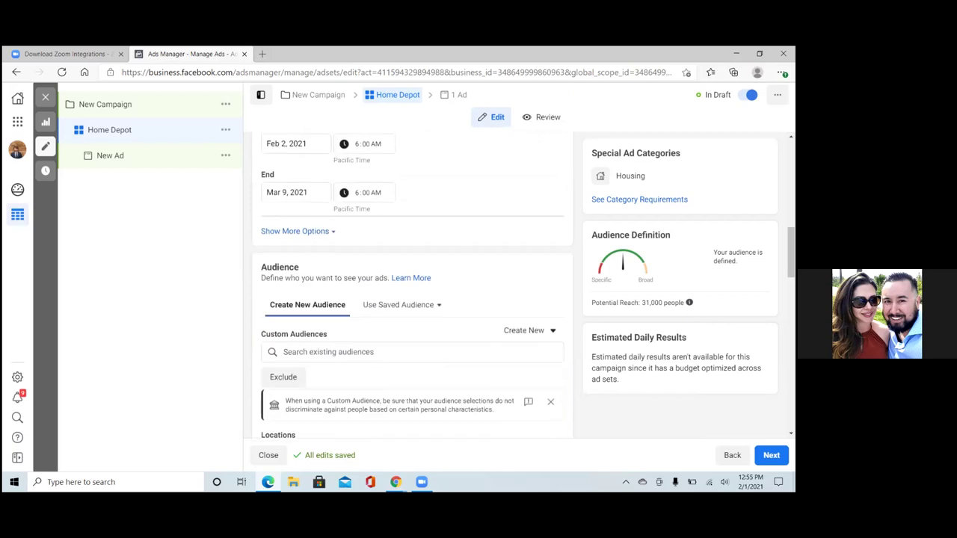
{"action": "scroll", "coordinate": [467, 208], "scroll_direction": "up", "scroll_amount": 10}
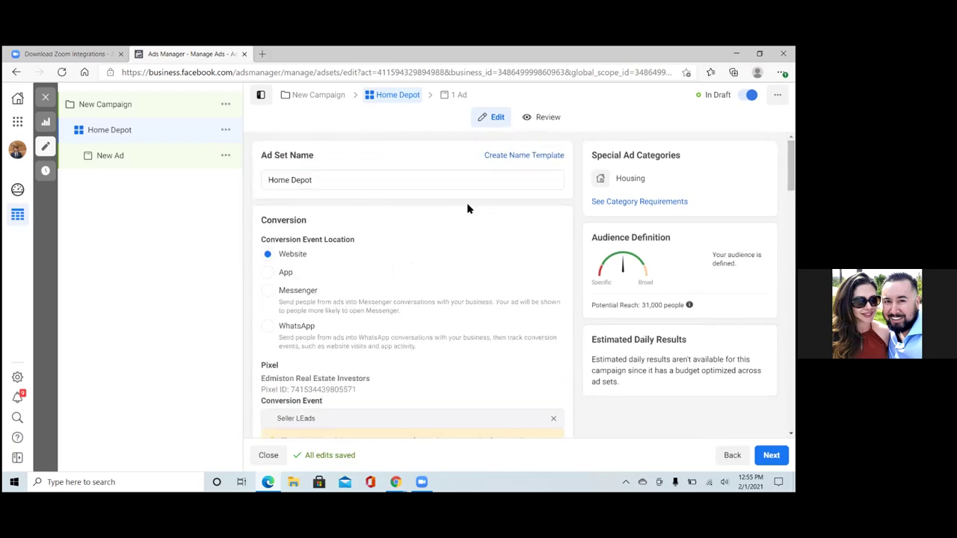
{"action": "left_click", "coordinate": [454, 182]}
{"action": "key", "text": "BackSpace"}
{"action": "key", "text": "BackSpace"}
{"action": "key", "text": "BackSpace"}
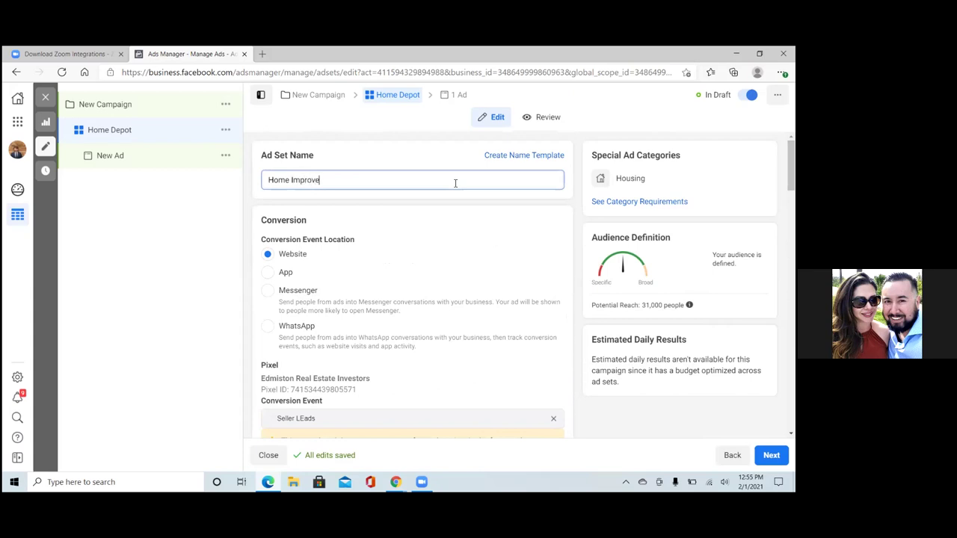
{"action": "left_click", "coordinate": [468, 157]}
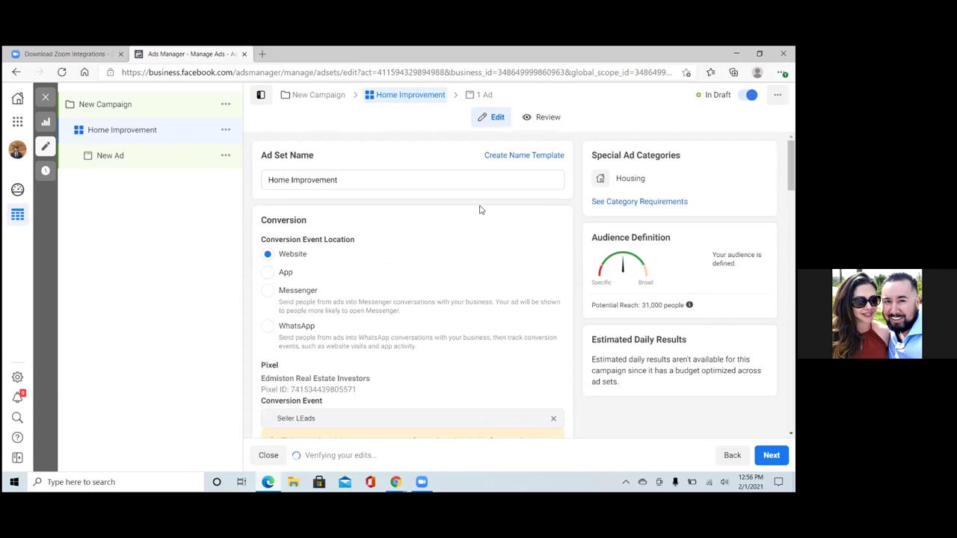
Review the ad set's schedule, audience, placements and optimization settings
{"action": "scroll", "coordinate": [513, 226], "scroll_direction": "down", "scroll_amount": 12}
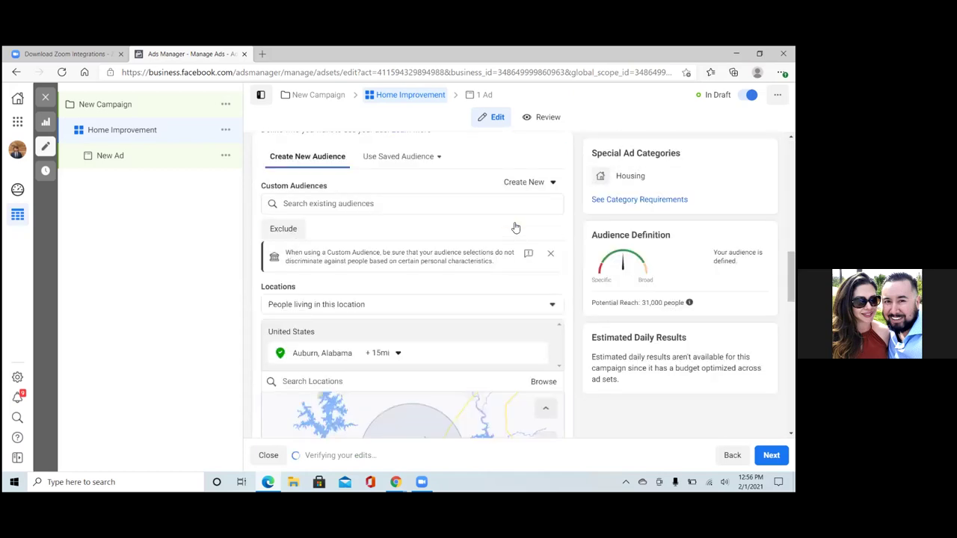
{"action": "scroll", "coordinate": [515, 227], "scroll_direction": "down", "scroll_amount": 10}
{"action": "scroll", "coordinate": [513, 227], "scroll_direction": "up", "scroll_amount": 15}
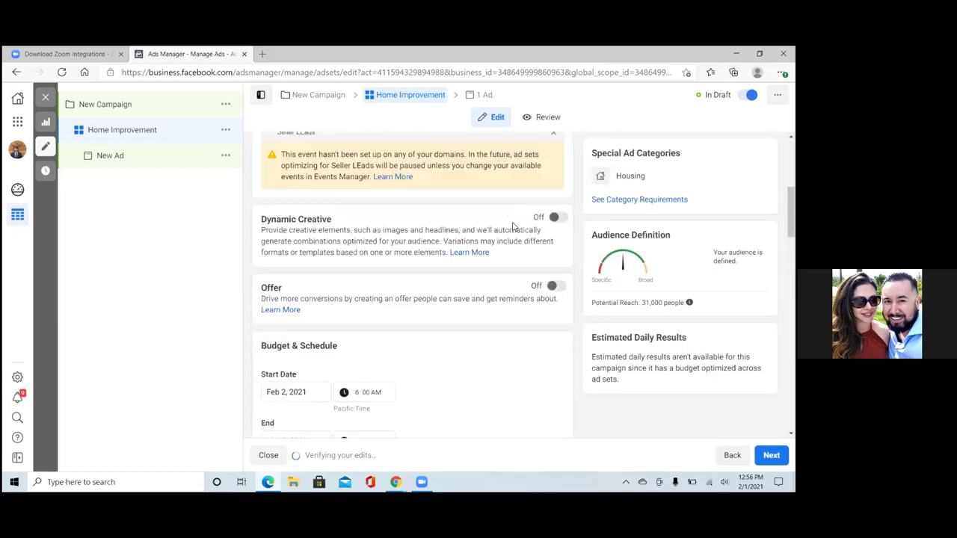
{"action": "scroll", "coordinate": [513, 226], "scroll_direction": "down", "scroll_amount": 5}
{"action": "scroll", "coordinate": [513, 226], "scroll_direction": "down", "scroll_amount": 12}
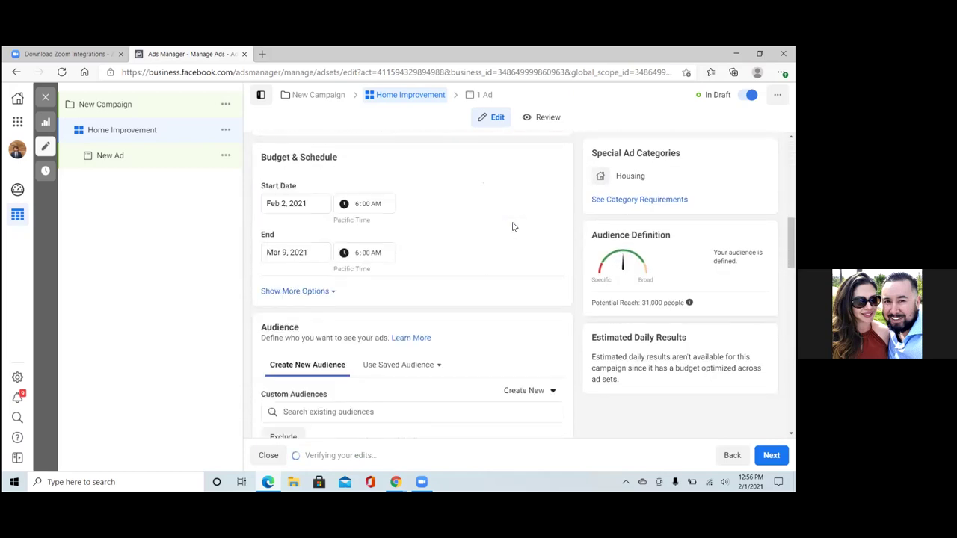
{"action": "scroll", "coordinate": [512, 226], "scroll_direction": "down", "scroll_amount": 4}
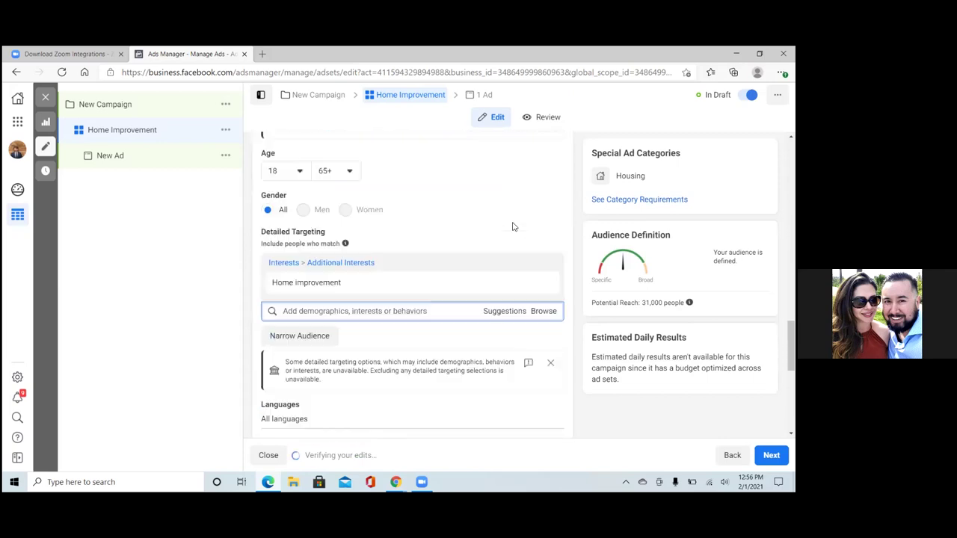
{"action": "scroll", "coordinate": [512, 226], "scroll_direction": "down", "scroll_amount": 3}
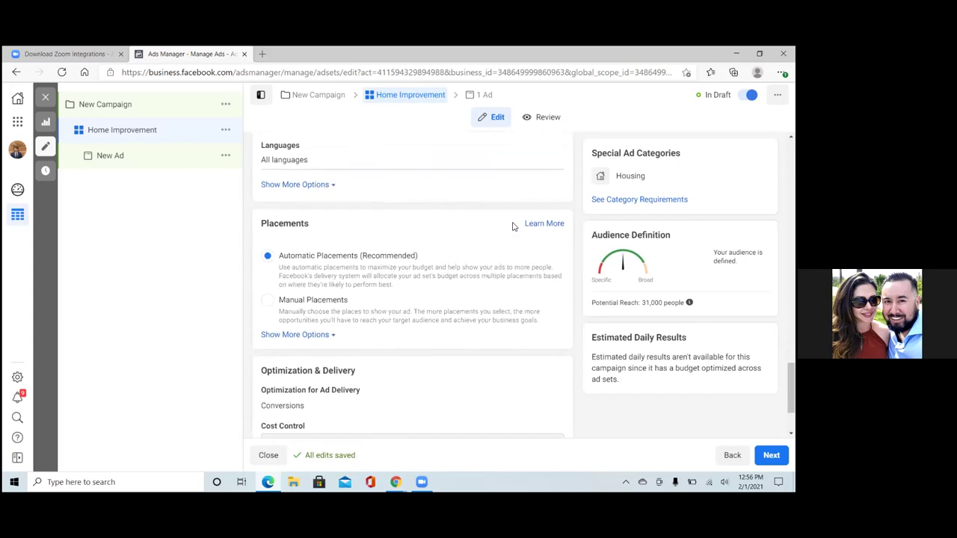
{"action": "scroll", "coordinate": [512, 227], "scroll_direction": "down", "scroll_amount": 3}
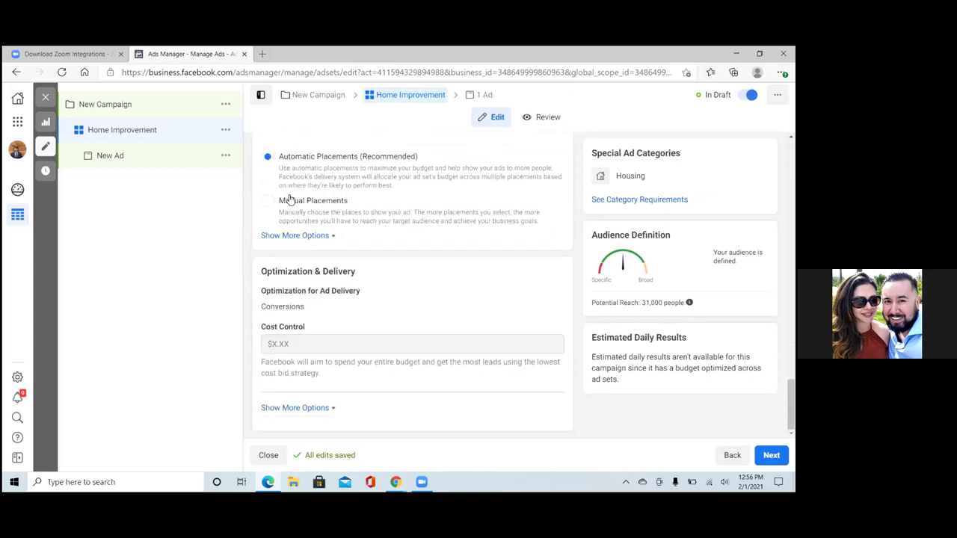
Continue to the ad, dismiss the multiple text options recommendation and rename the ad as 1st Video-Tip 1
{"action": "left_click", "coordinate": [770, 455]}
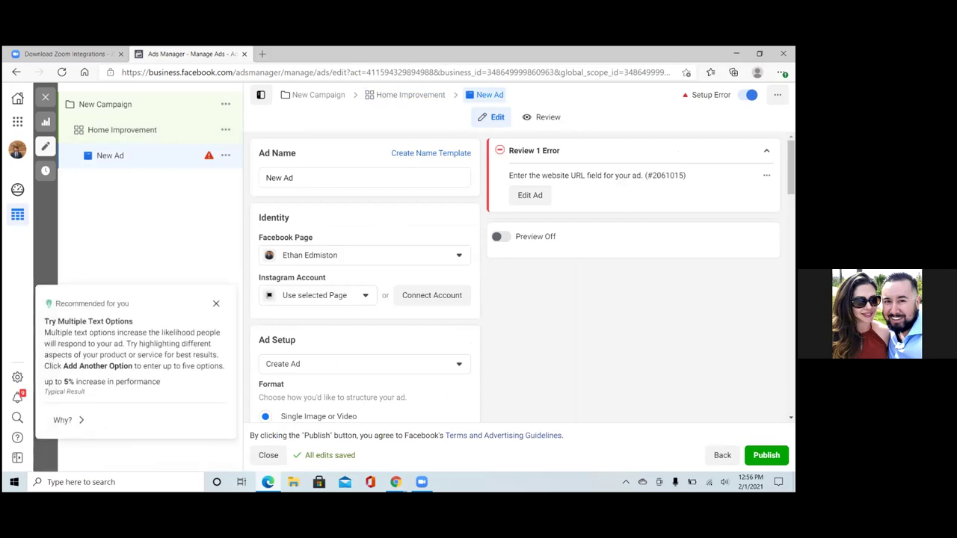
{"action": "left_click", "coordinate": [219, 306]}
{"action": "left_click", "coordinate": [306, 178]}
{"action": "key", "text": "BackSpace"}
{"action": "key", "text": "BackSpace"}
{"action": "key", "text": "BackSpace"}
{"action": "key", "text": "BackSpace"}
{"action": "key", "text": "BackSpace"}
{"action": "key", "text": "BackSpace"}
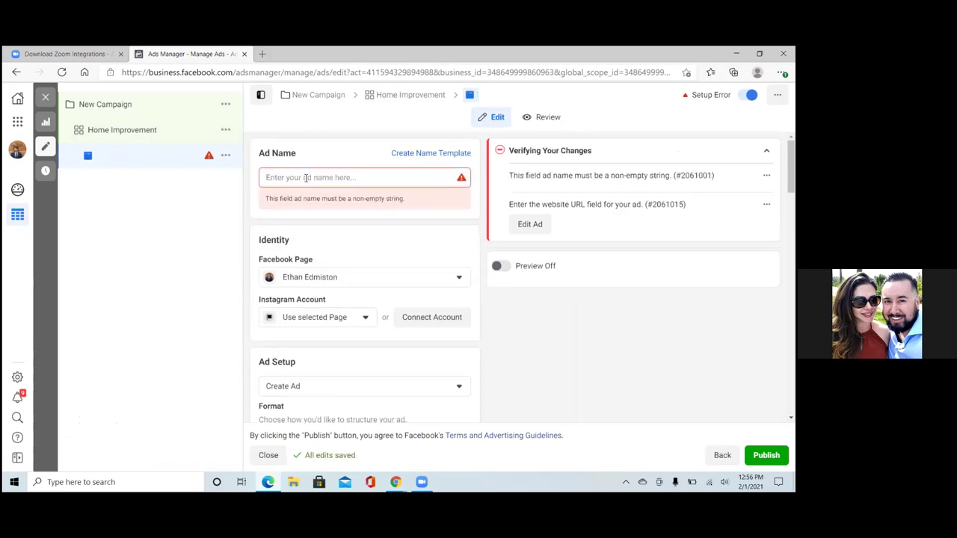
{"action": "type", "text": "I"}
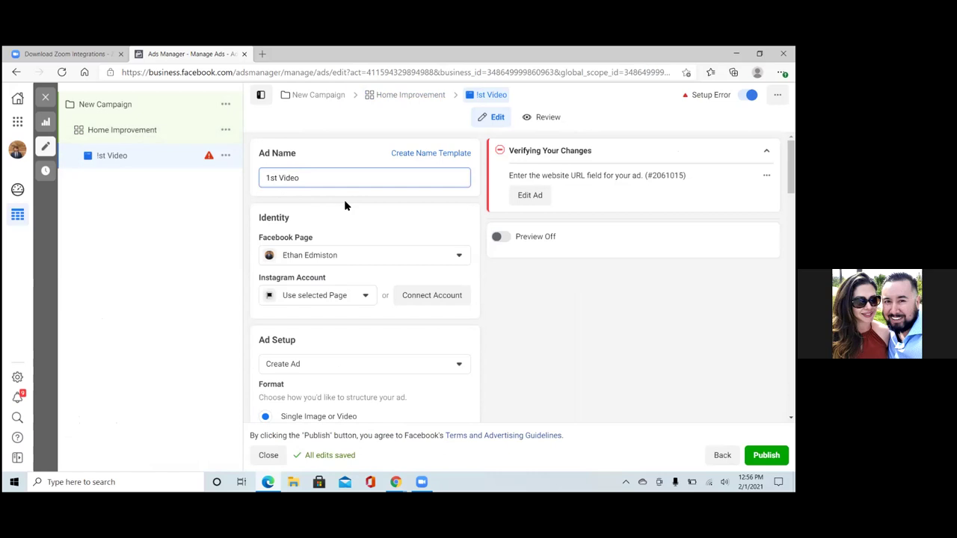
{"action": "left_click", "coordinate": [312, 177]}
{"action": "type", "text": "-Tip 1"}
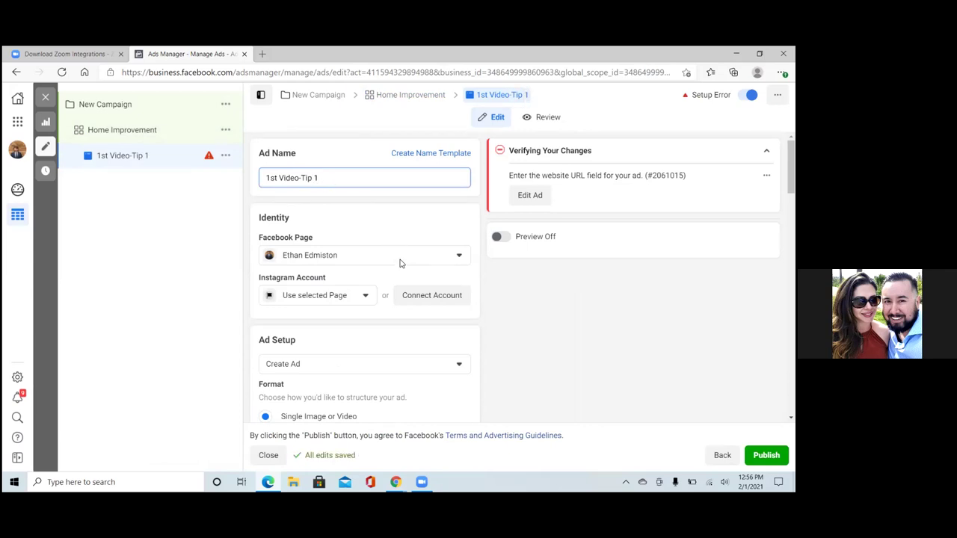
Set the ad to use an existing post and select the Feb 1, 2021 video post with the Ebook tip for homeowners
{"action": "left_click", "coordinate": [440, 371]}
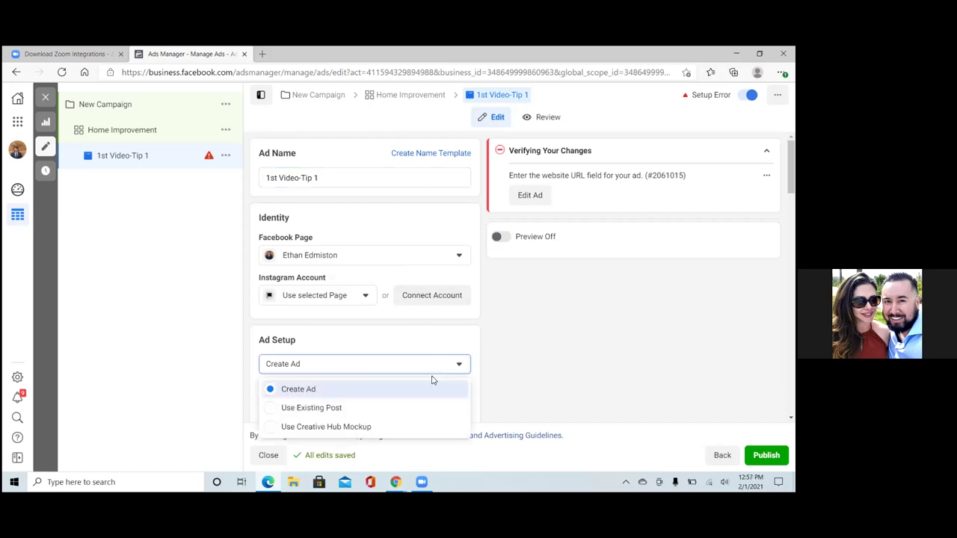
{"action": "left_click", "coordinate": [356, 409]}
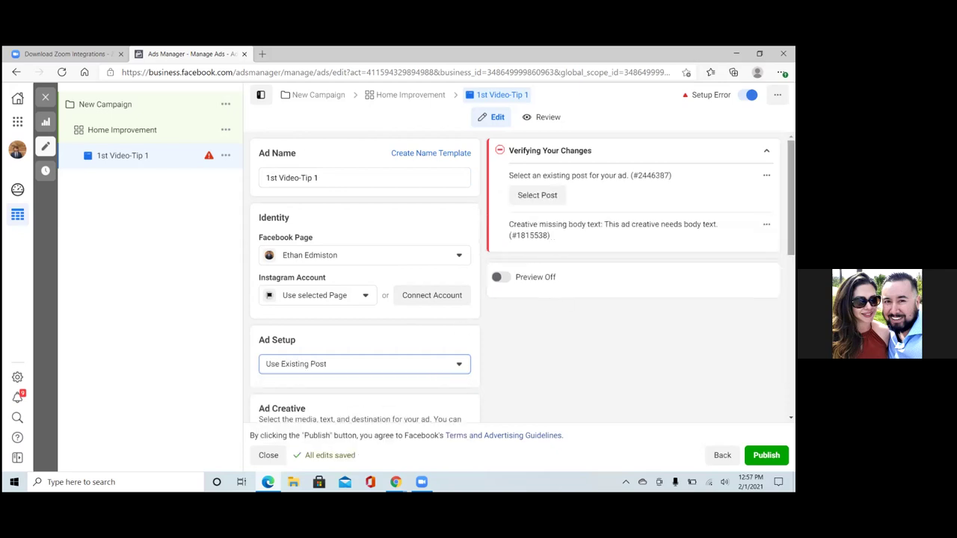
{"action": "scroll", "coordinate": [365, 284], "scroll_direction": "down", "scroll_amount": 3}
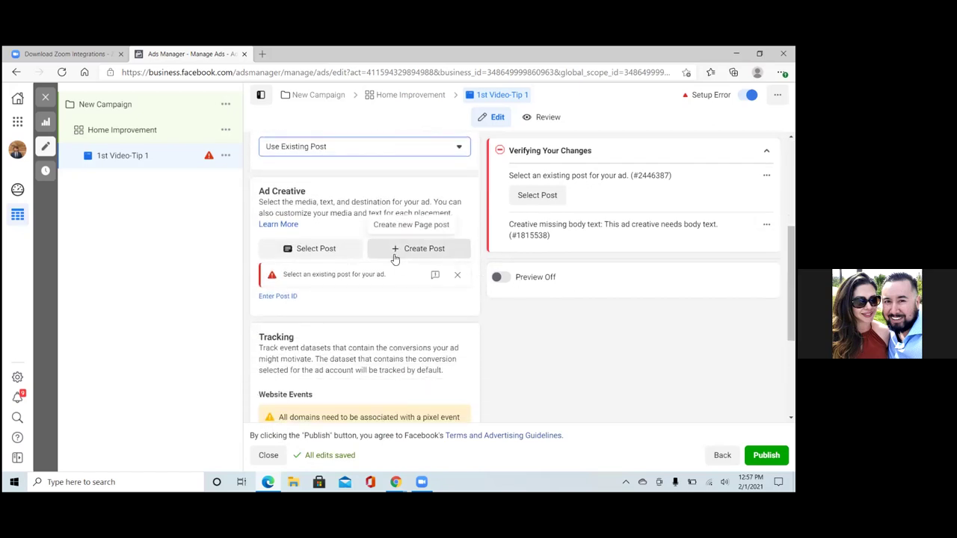
{"action": "left_click", "coordinate": [346, 252]}
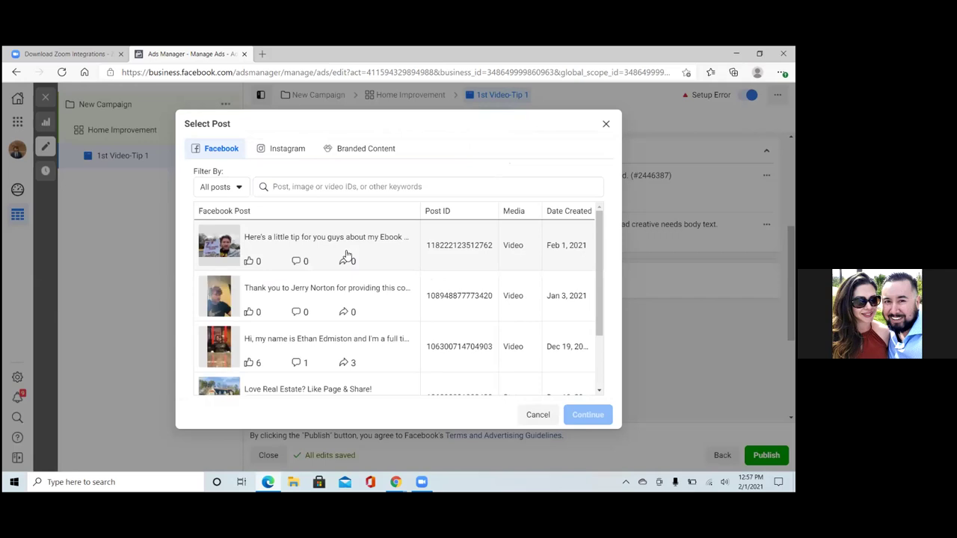
{"action": "left_click", "coordinate": [335, 242]}
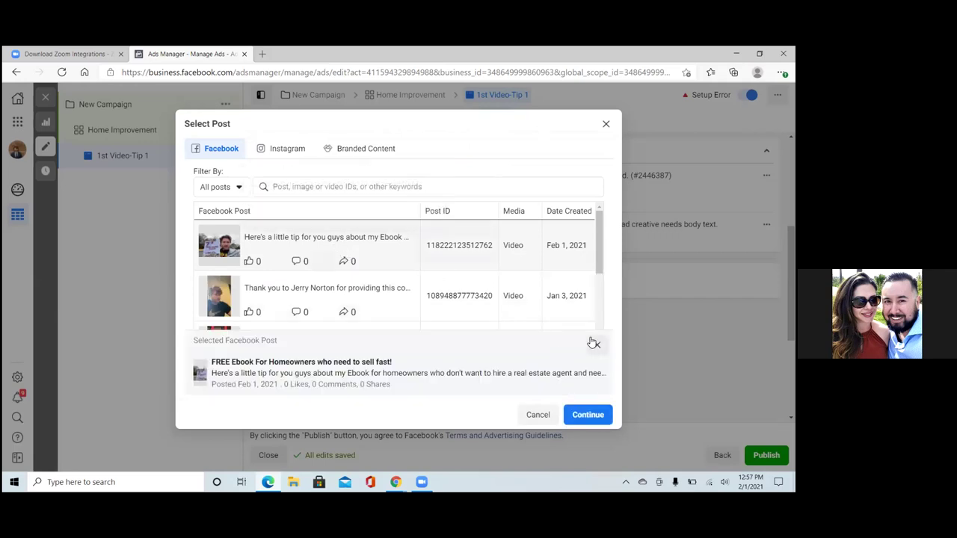
{"action": "left_click", "coordinate": [584, 418]}
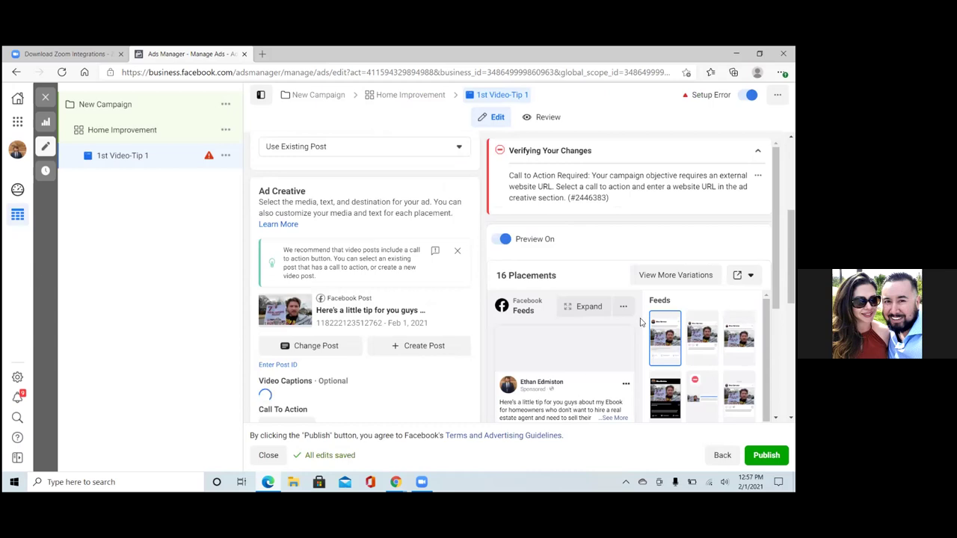
{"action": "scroll", "coordinate": [365, 299], "scroll_direction": "down", "scroll_amount": 2}
{"action": "scroll", "coordinate": [364, 299], "scroll_direction": "down", "scroll_amount": 1}
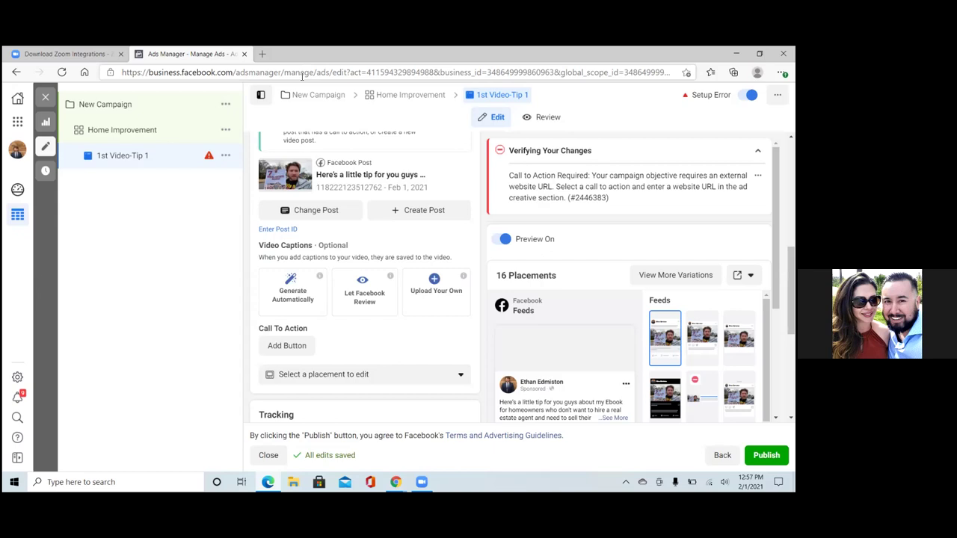
Search the web for karta in a new browser tab, open Kartra and locate the Seller Leads Opt-in Page among its pages
{"action": "left_click", "coordinate": [262, 54]}
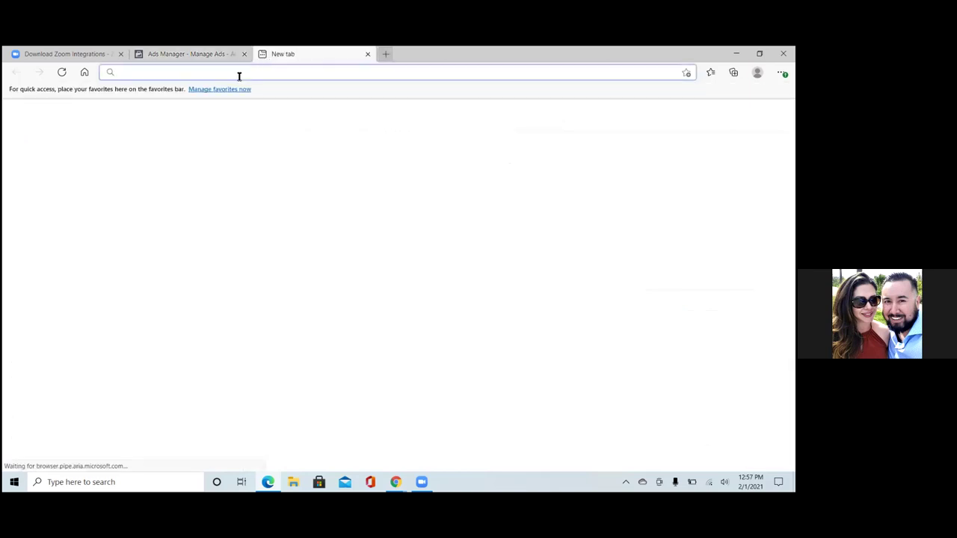
{"action": "type", "text": "ka"}
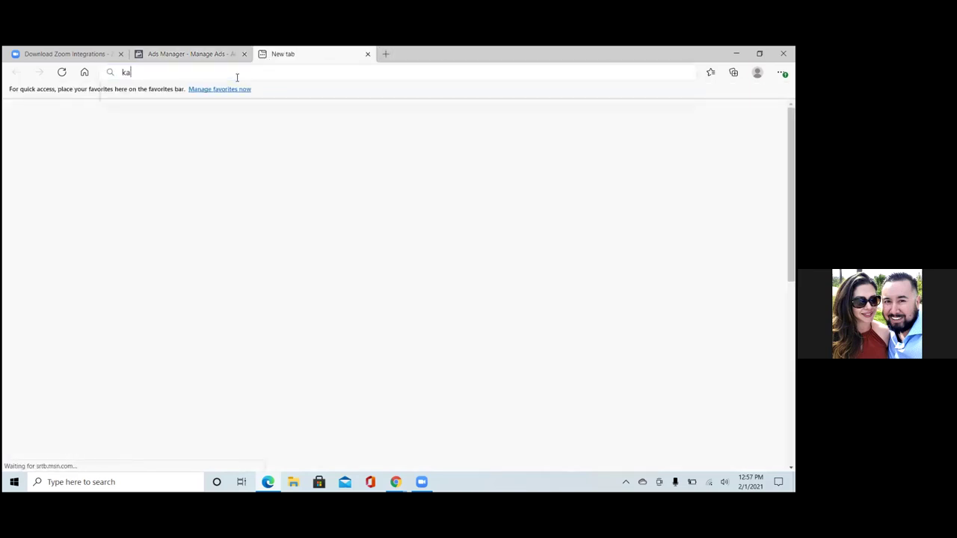
{"action": "type", "text": "rt"}
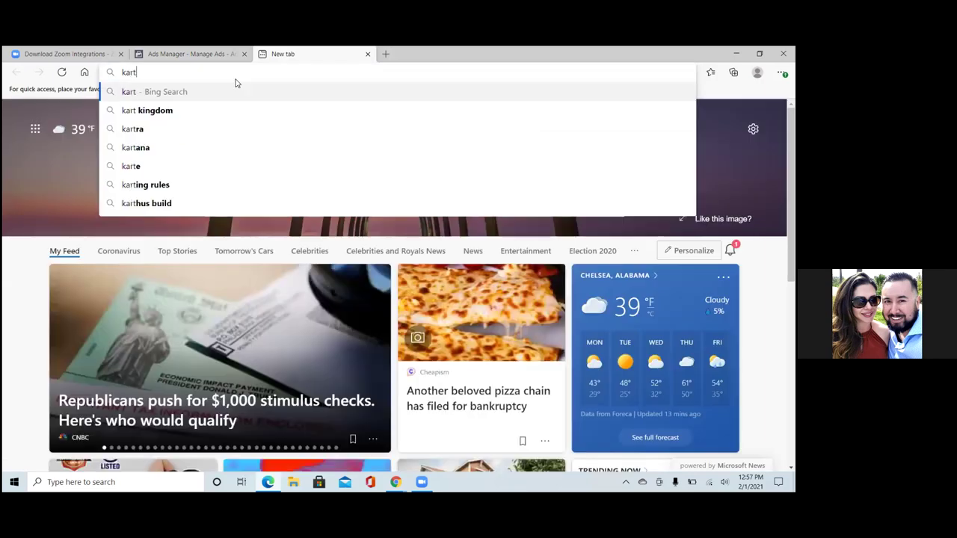
{"action": "type", "text": "a"}
{"action": "key", "text": "Return"}
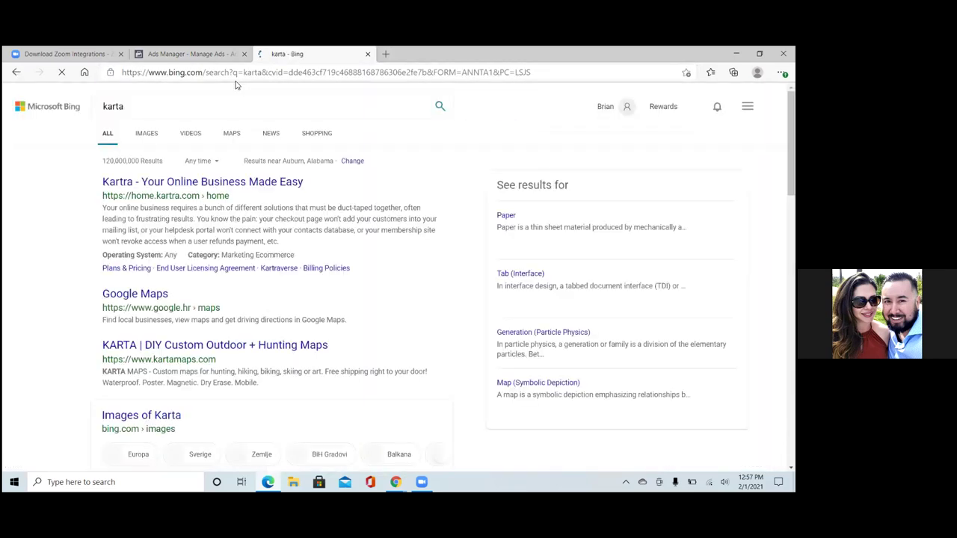
{"action": "left_click", "coordinate": [183, 183]}
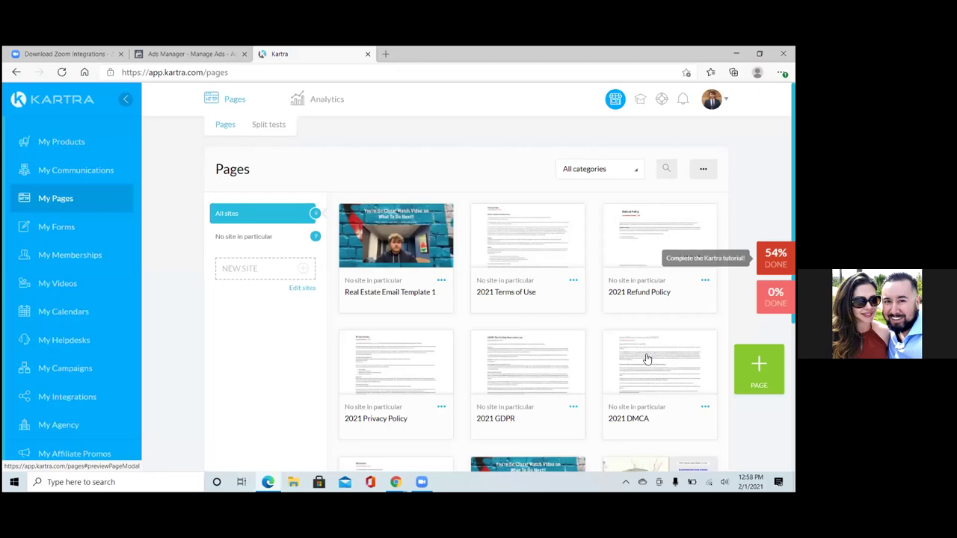
{"action": "mouse_move", "coordinate": [647, 358]}
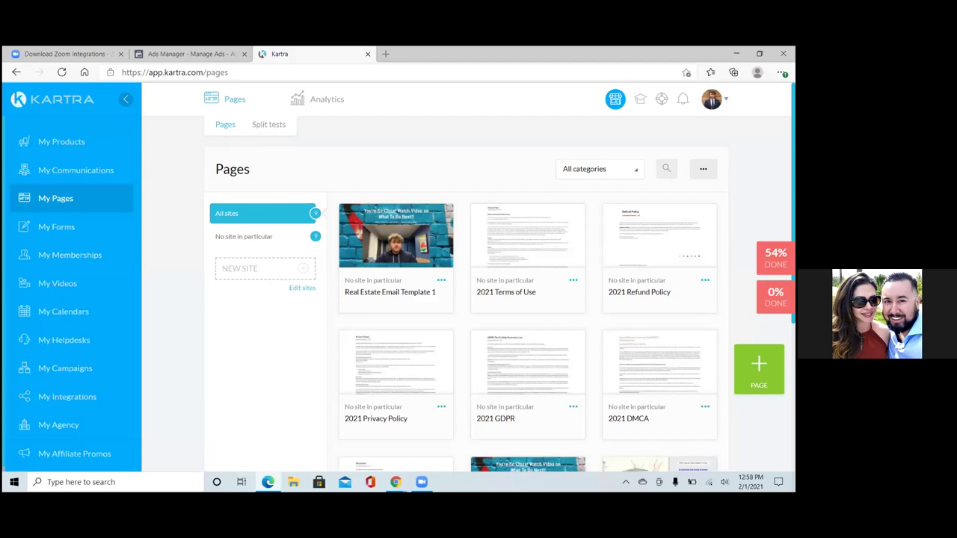
{"action": "scroll", "coordinate": [590, 306], "scroll_direction": "down", "scroll_amount": 5}
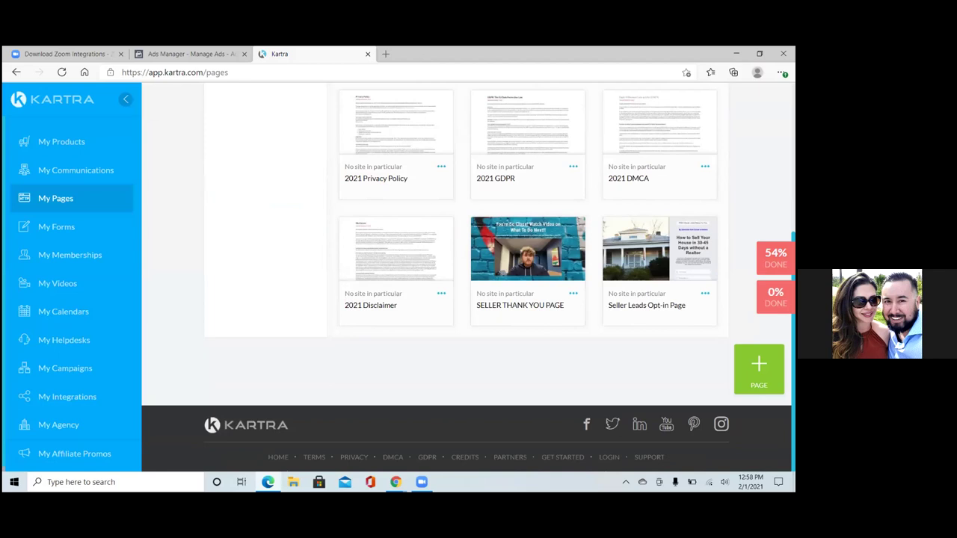
{"action": "left_click", "coordinate": [704, 293]}
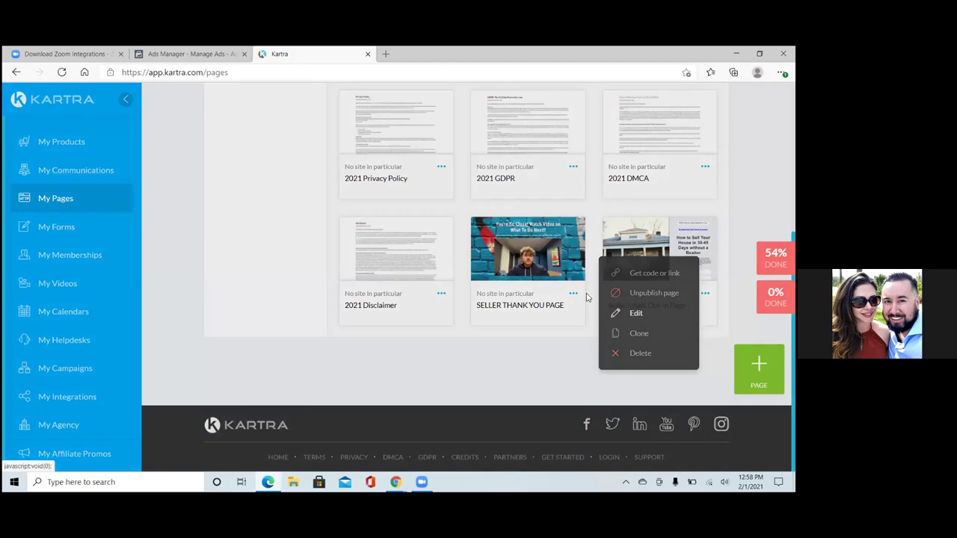
{"action": "left_click", "coordinate": [635, 312]}
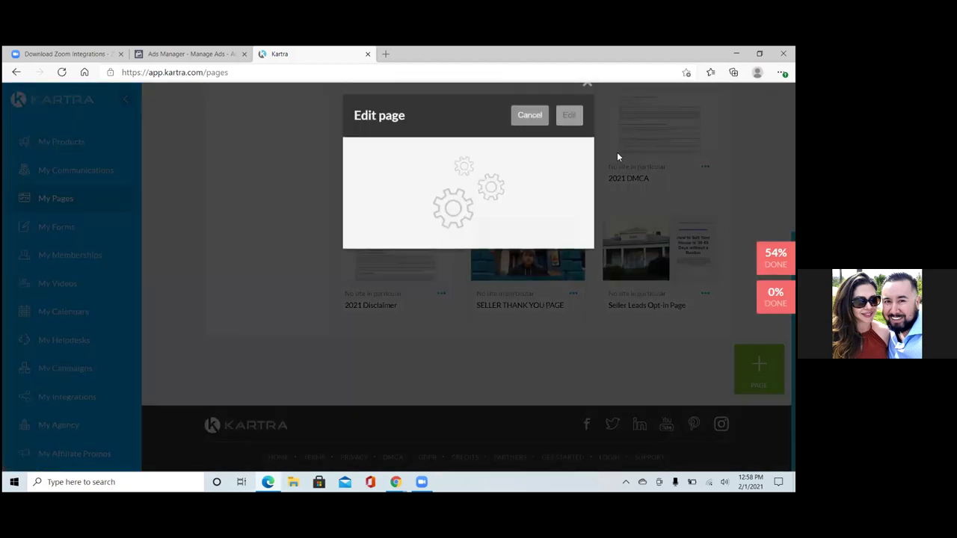
{"action": "left_click", "coordinate": [587, 93]}
Get the direct page link of the Seller Leads Opt-in Page
{"action": "left_click", "coordinate": [705, 293]}
{"action": "left_click", "coordinate": [654, 273]}
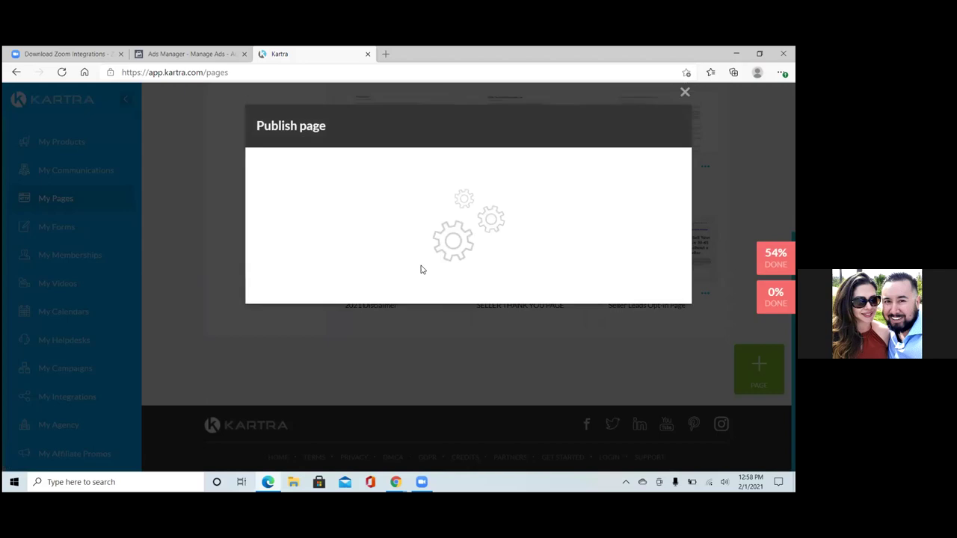
{"action": "left_click", "coordinate": [389, 243]}
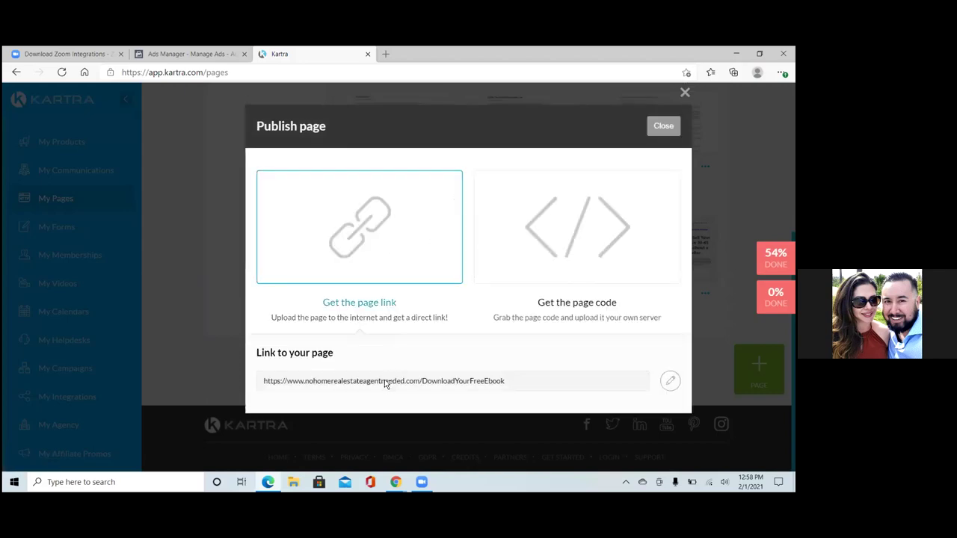